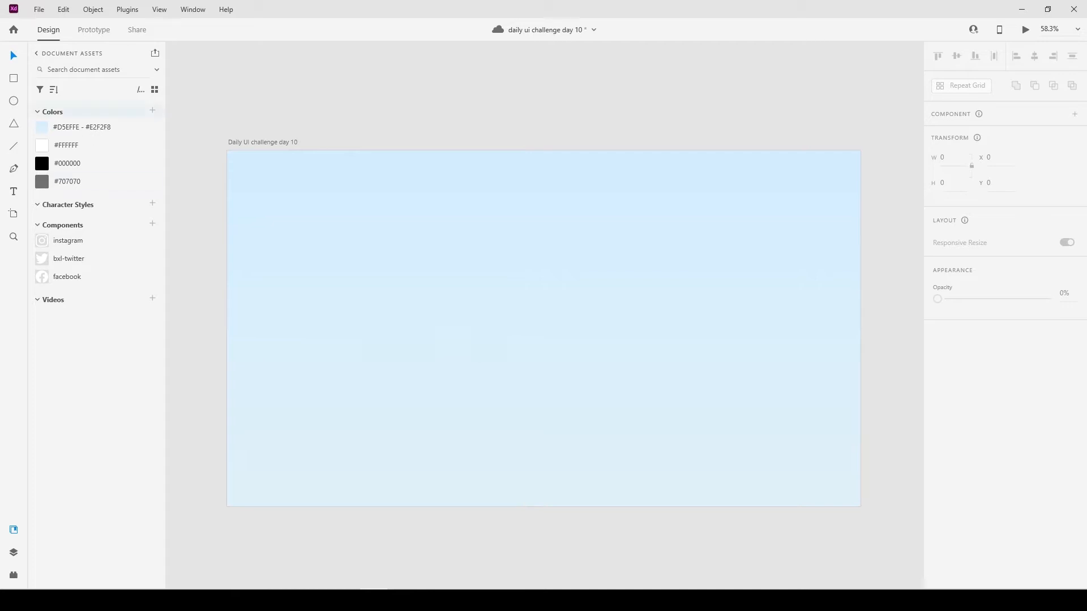
Draw a card rectangle on the left side of the artboard, sized 504 wide by 725 high.
mouse_move(300, 196)
left_mouse_down()
mouse_move(360, 266)
mouse_move(433, 388)
left_mouse_up()
left_click(961, 155)
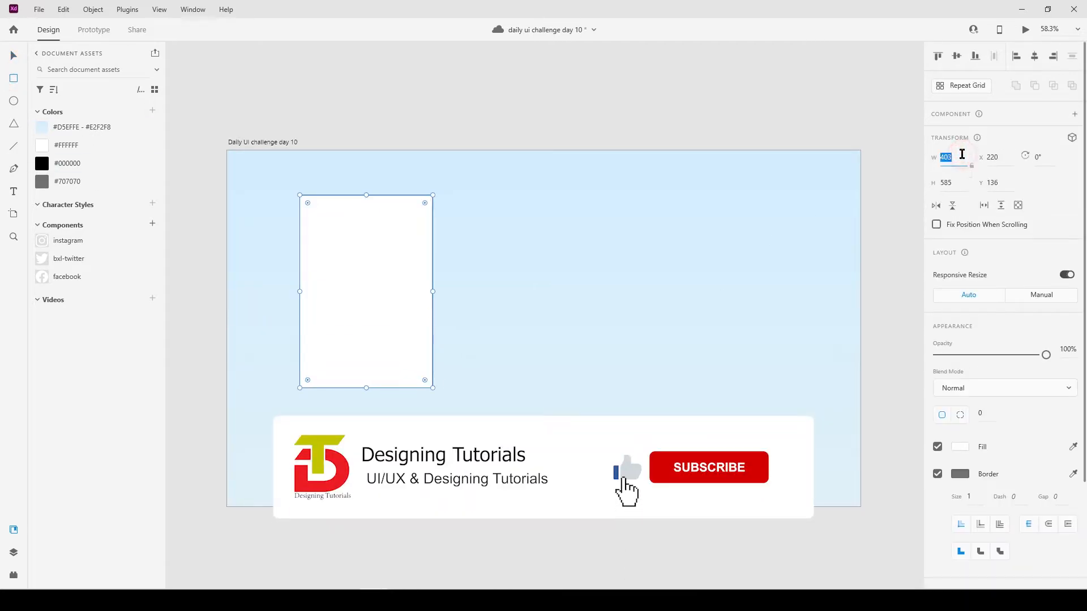
type("50")
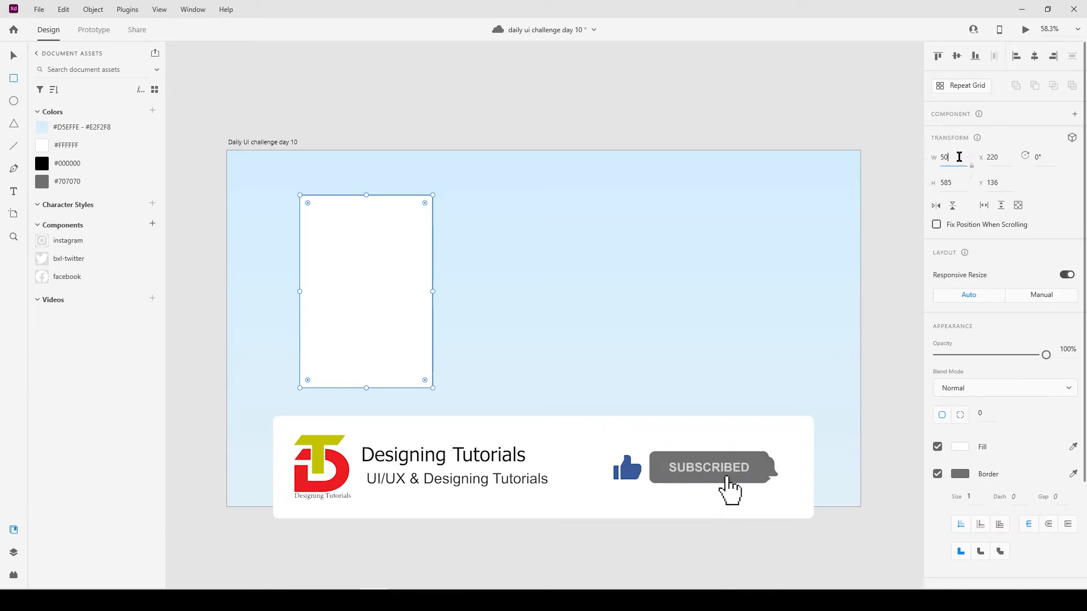
type("4")
key("Tab")
type("72")
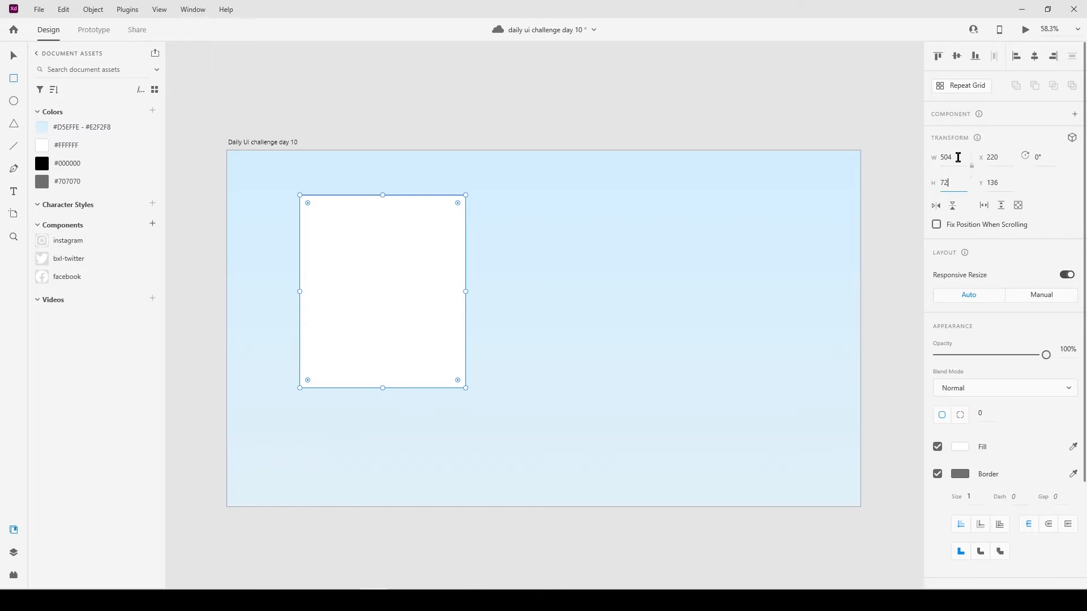
type("5")
key("Return")
Round the card's corners with a radius of 55 and remove its border.
left_click(987, 415)
key("Return")
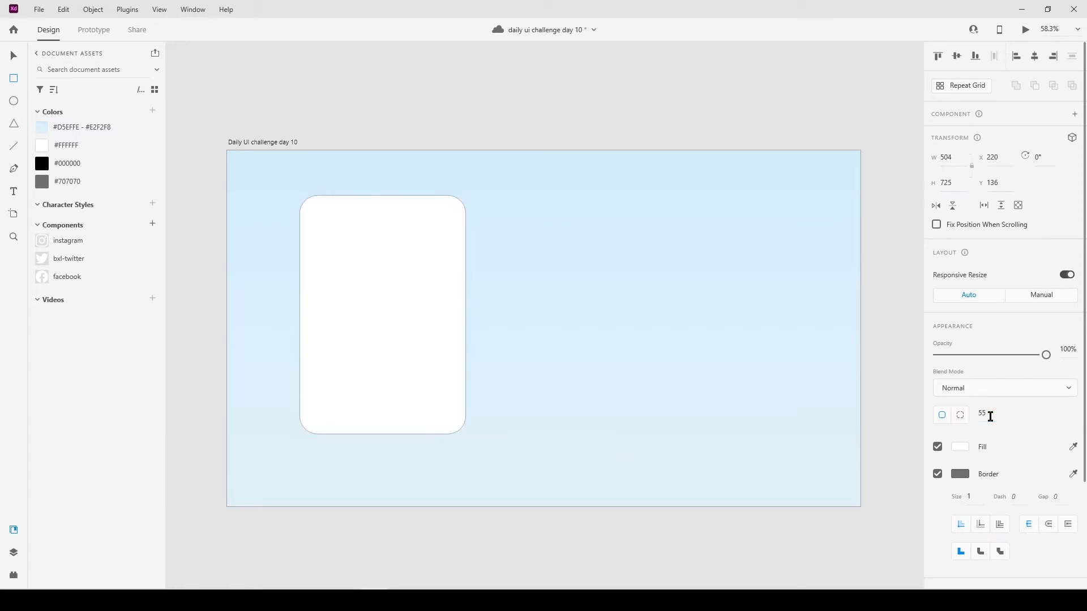
left_click(937, 473)
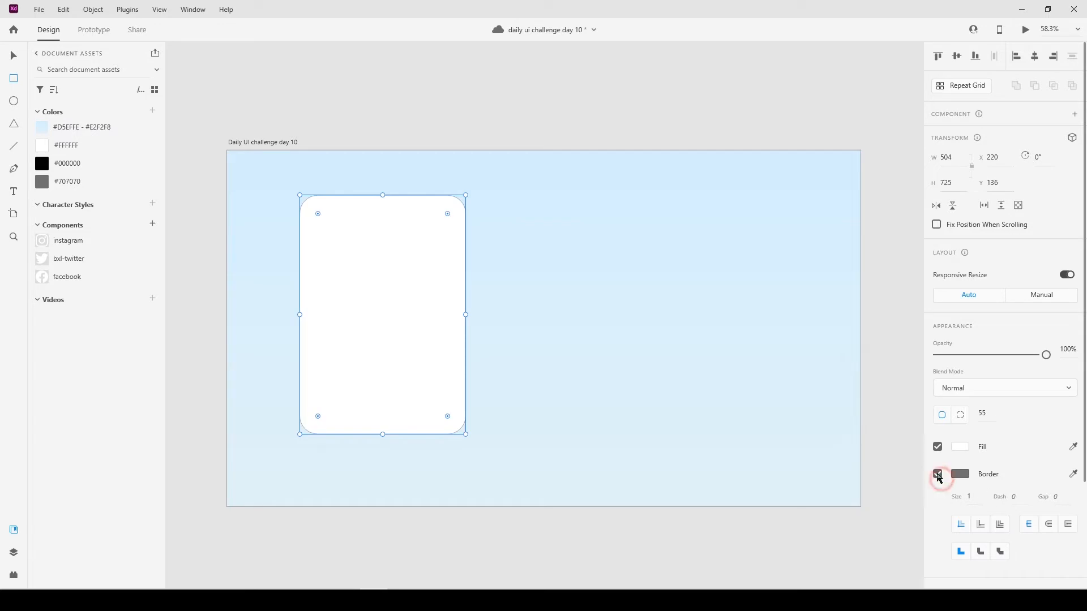
Move the card to X 110, Y 178 and paste a copy of it in place.
left_click(14, 55)
left_click_drag(363, 316, 326, 329)
right_click(337, 320)
left_click(389, 28)
right_click(328, 308)
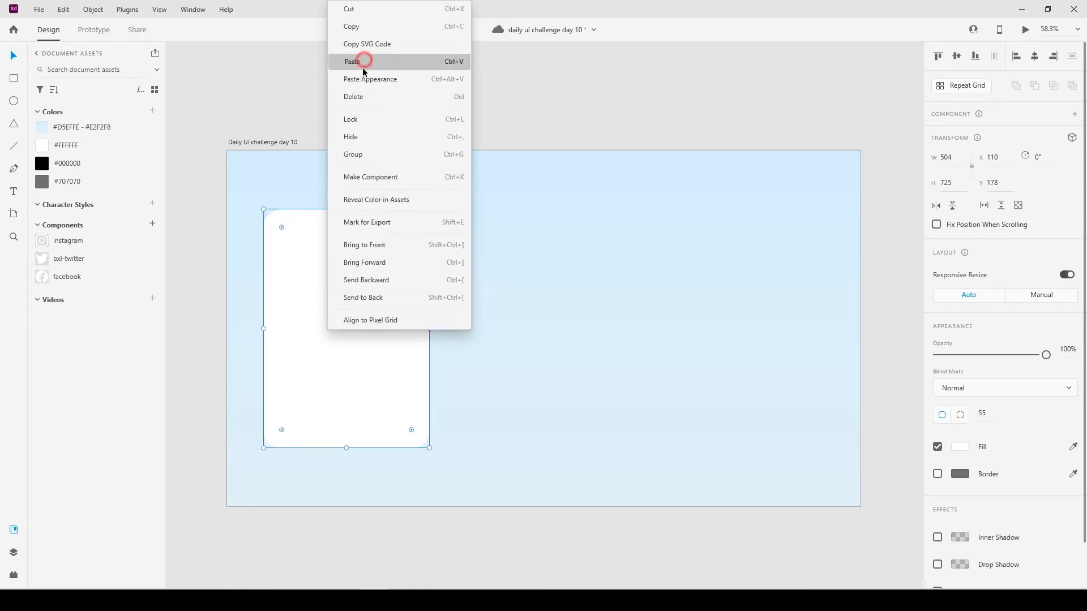
left_click(364, 62)
Shorten the copied rectangle to a height of 435 and fill it with light gray #E6E6E6.
left_click_drag(346, 447, 338, 352)
left_click(960, 447)
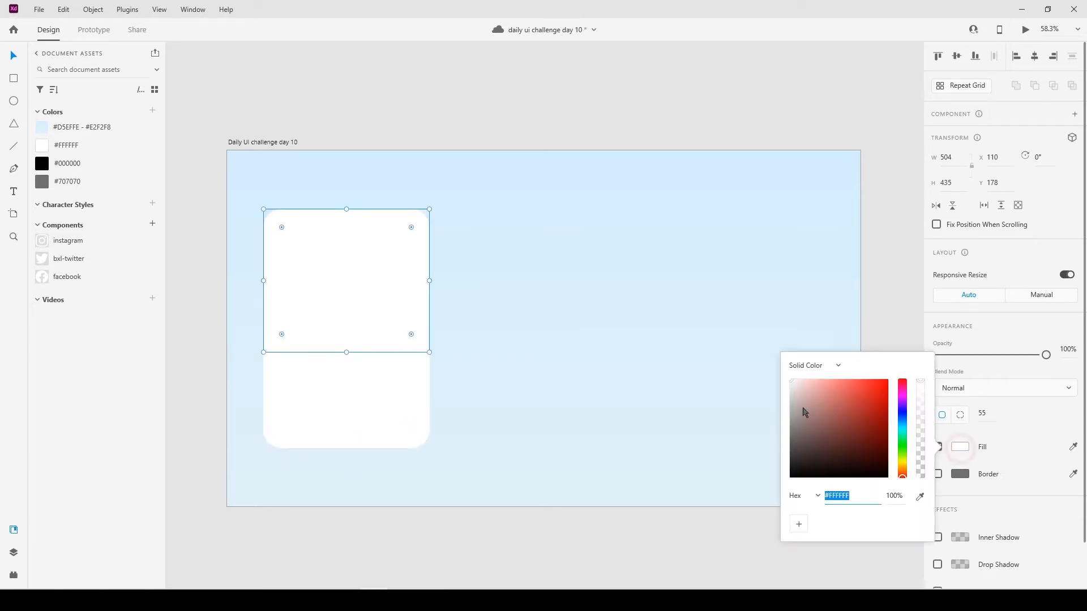
left_click_drag(789, 382, 788, 392)
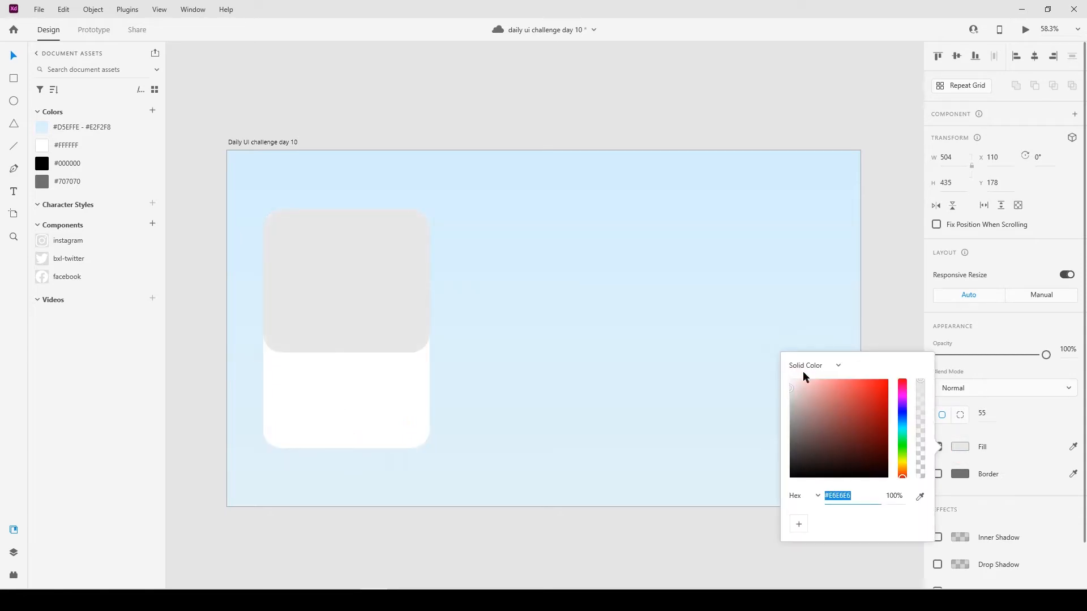
Resize the gray rectangle to 446 by 444 and place it inside the card's upper part at X 139, Y 208.
left_click(959, 162)
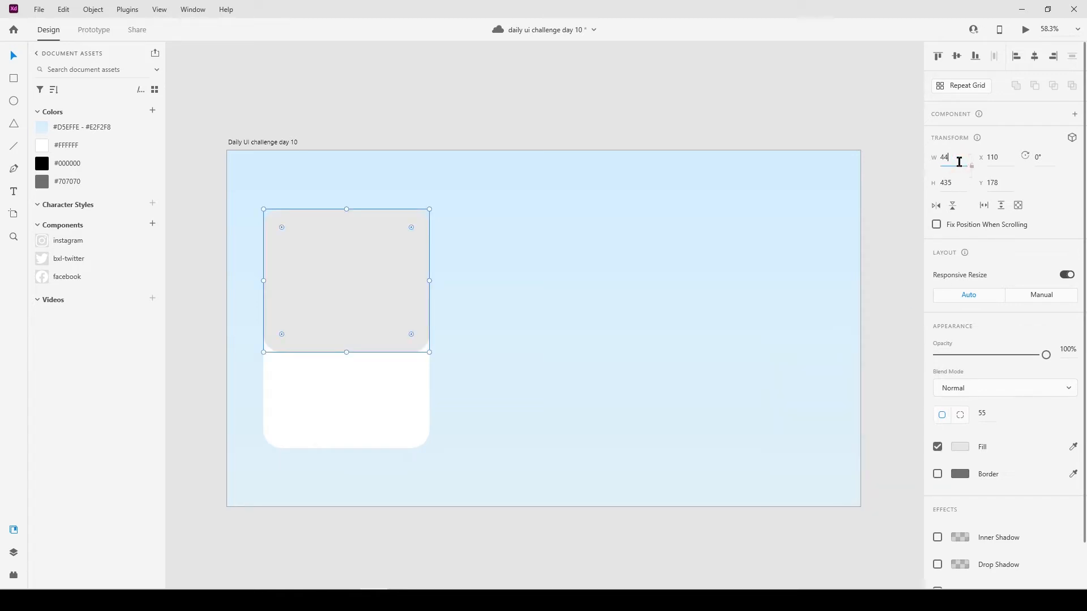
key("Tab")
type("44")
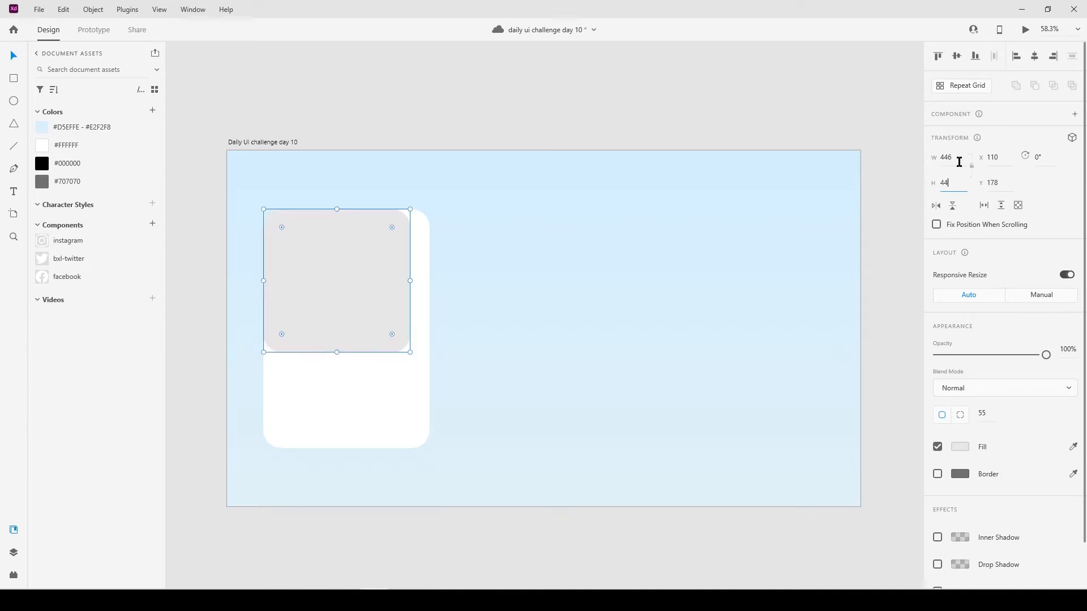
left_click(668, 328)
left_click_drag(379, 284, 387, 294)
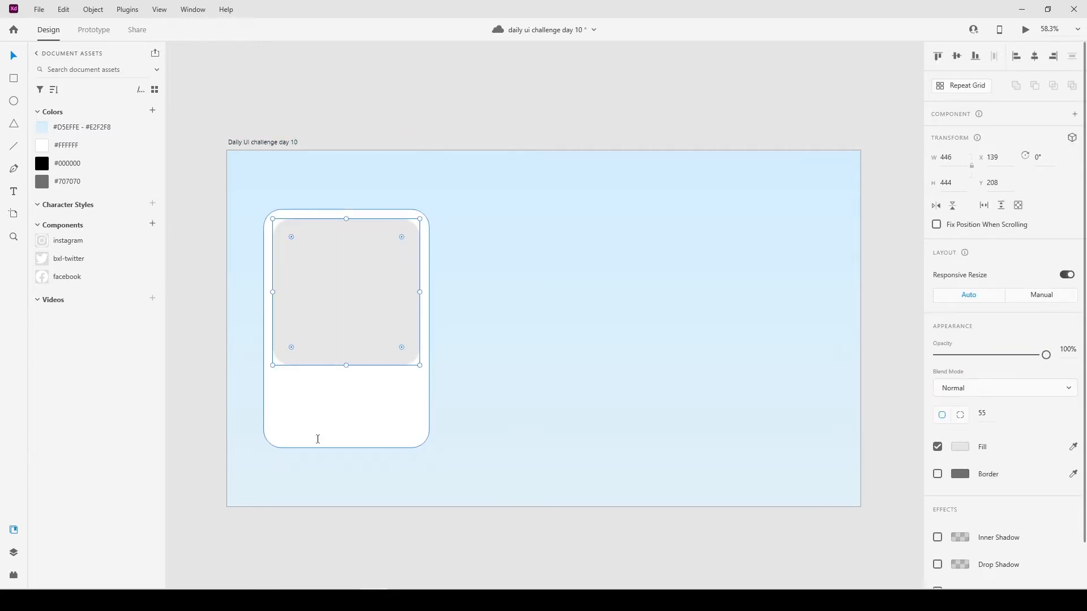
Add a text with the person's full name below the gray rectangle and set its font size to 28.
left_click(323, 390)
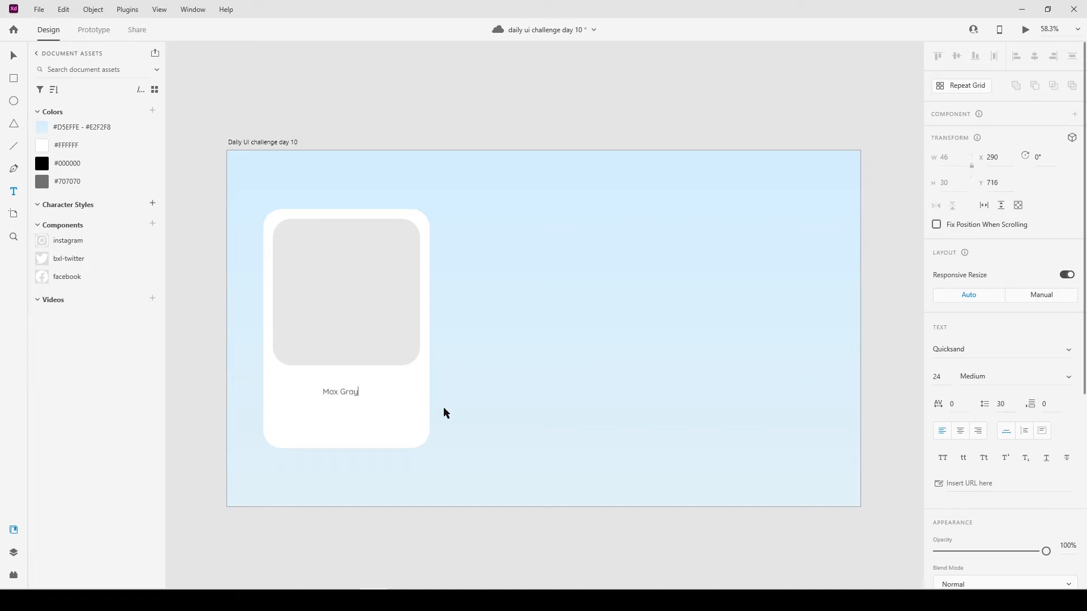
left_click(327, 529)
left_click(940, 377)
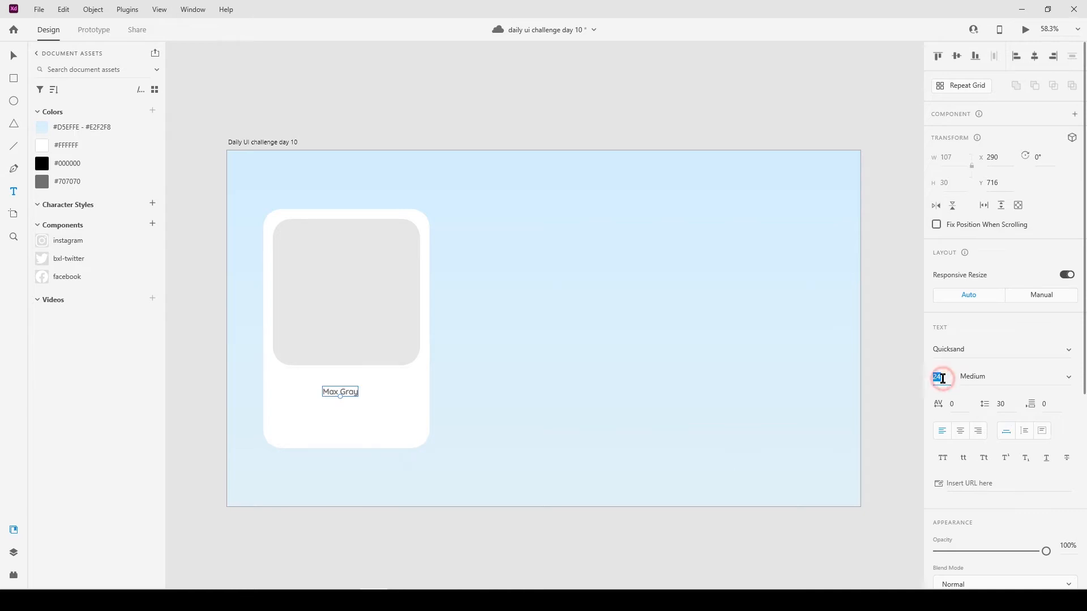
type("28")
key("Return")
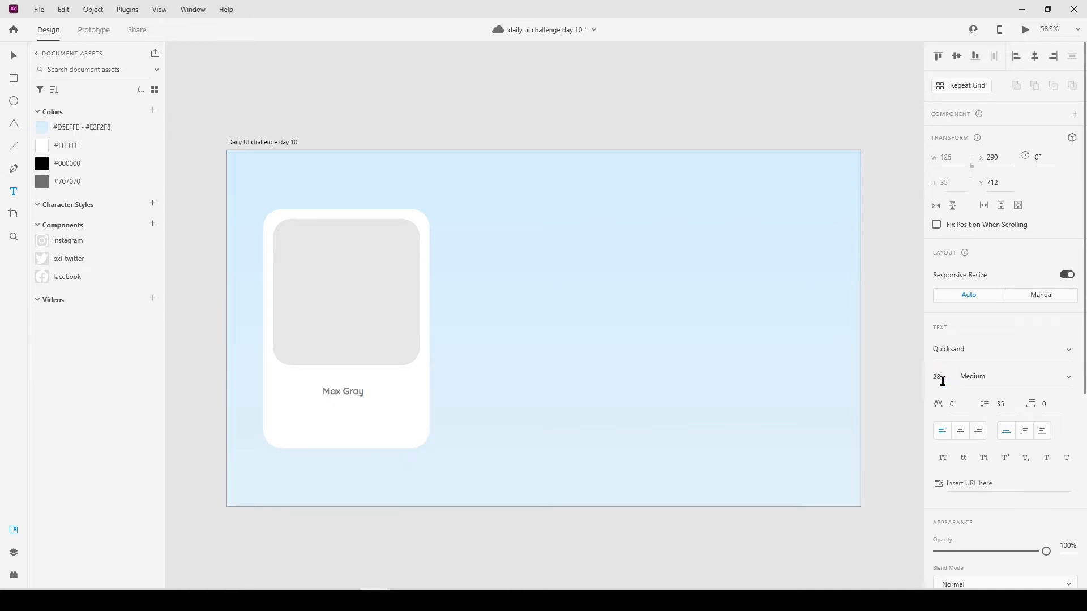
Make the name text bold and place it centered below the gray rectangle at Y 682.
left_click(1070, 377)
left_click(1010, 421)
left_click(14, 55)
left_click_drag(352, 395, 356, 380)
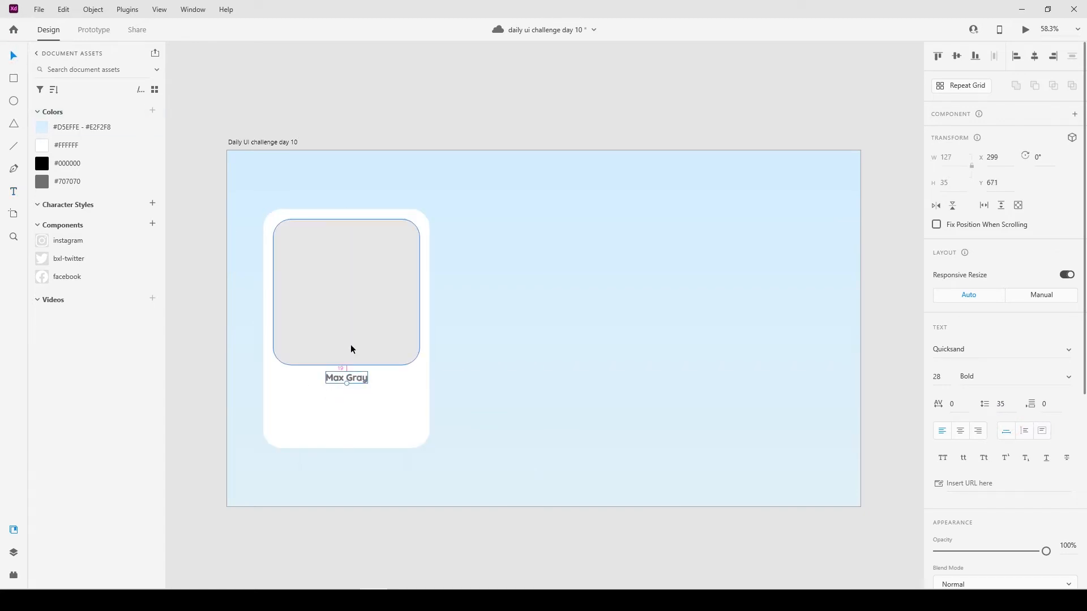
key("shift+Down")
key("Down")
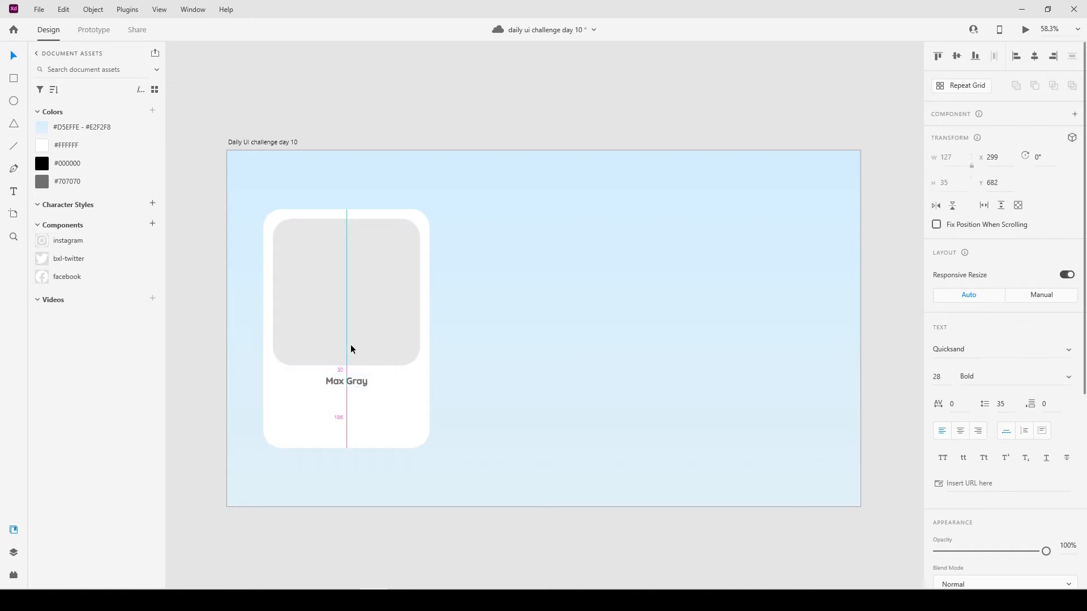
Set the name text's font size to 38 and center it horizontally on the card.
left_click(936, 376)
type("38")
key("Return")
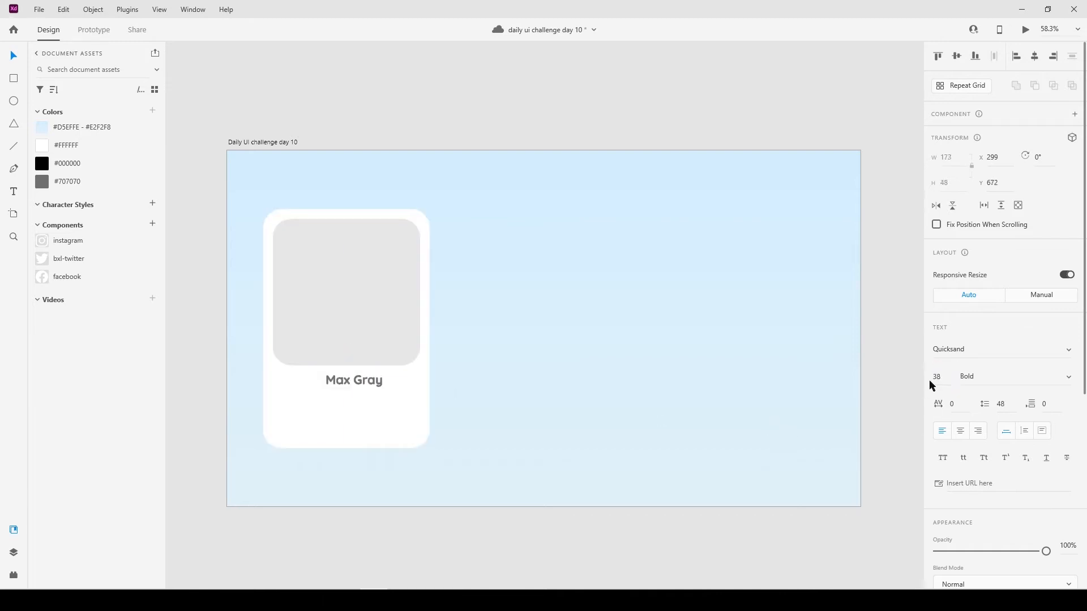
left_click(408, 405, "shift")
left_click(1035, 56)
left_click(512, 566)
Duplicate the name text just below the original and set the copy to size 24 with Medium weight.
left_click(334, 378)
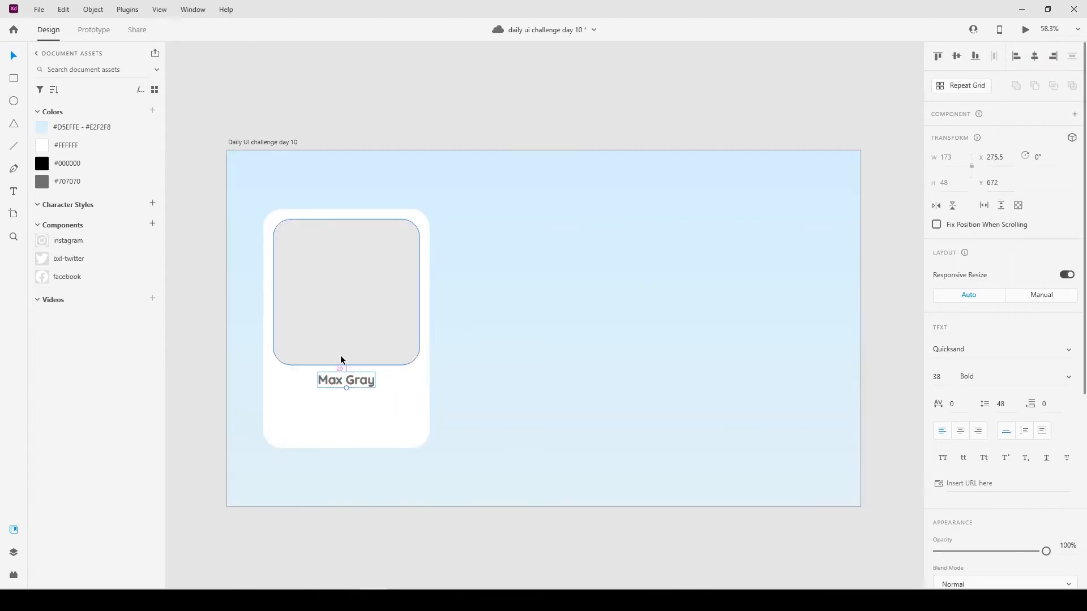
left_click_drag(358, 382, 358, 404)
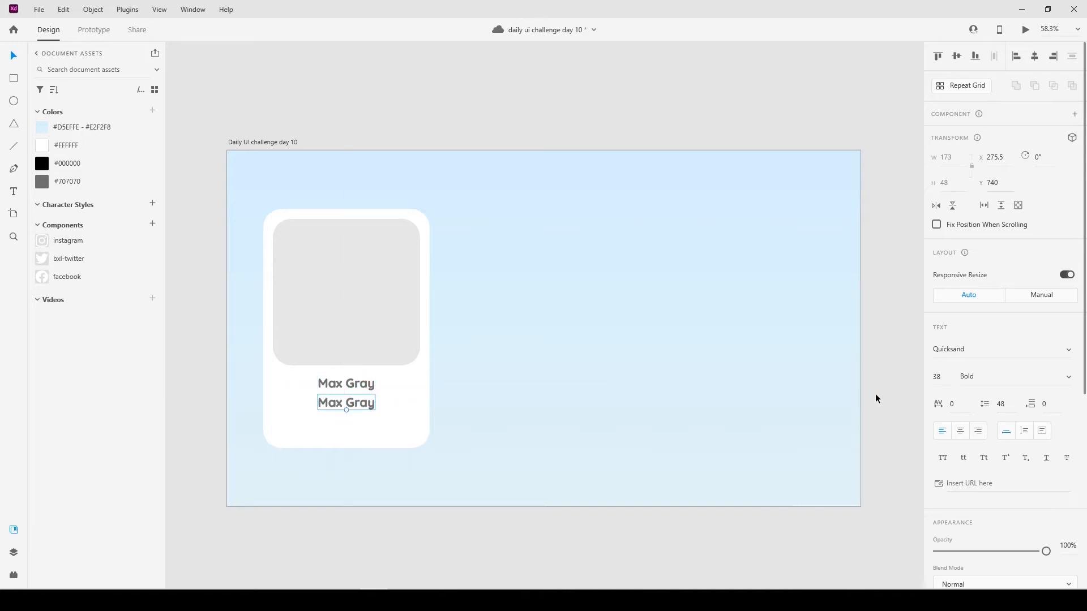
left_click(941, 377)
type("24")
key("Tab")
type("M")
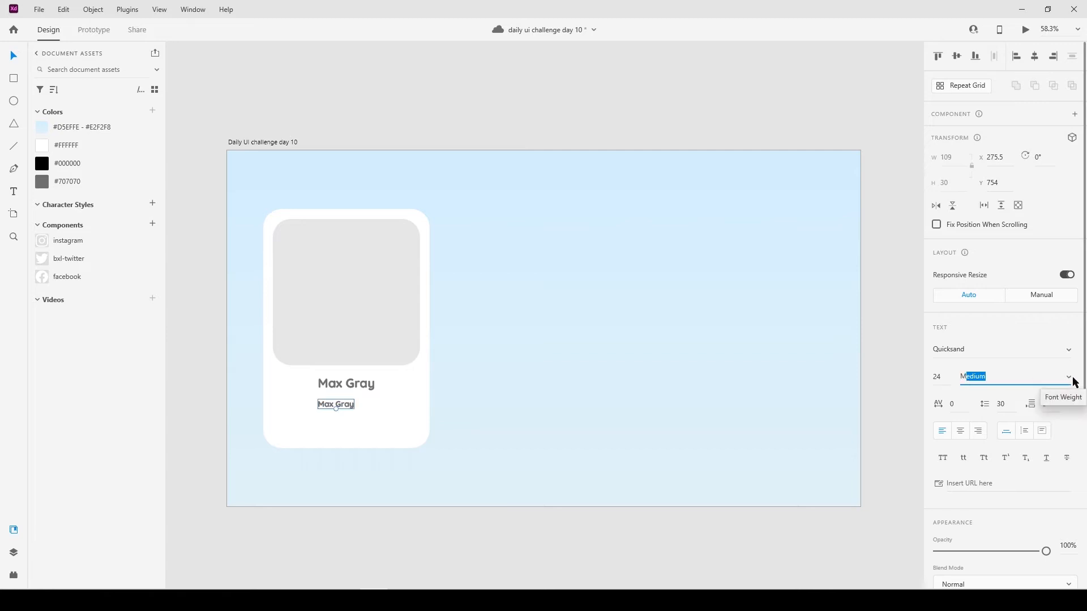
key("Return")
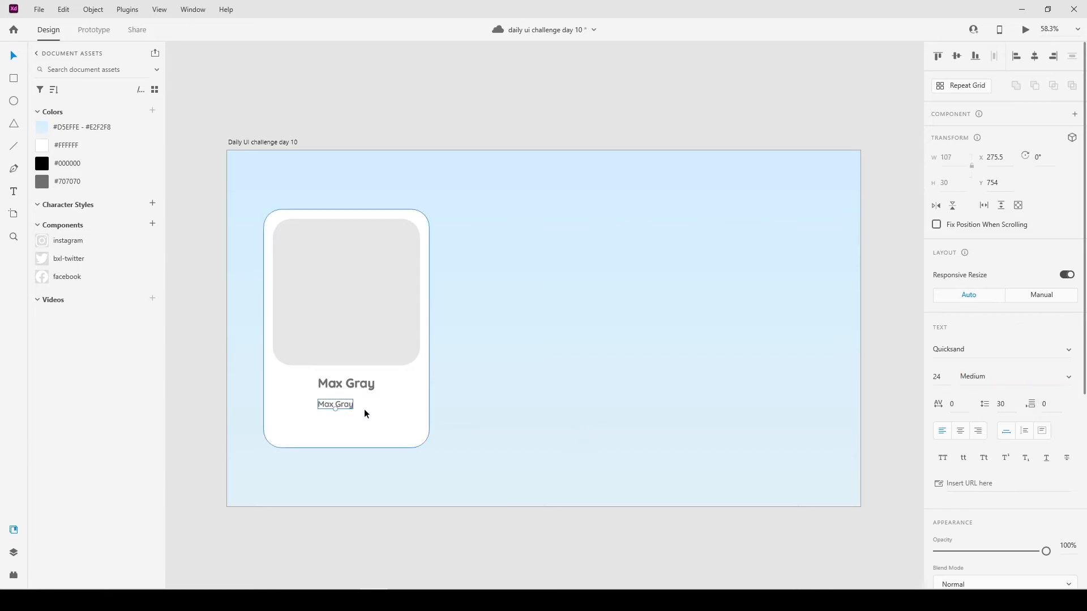
Center the smaller text copy horizontally on the card.
left_click(1031, 55)
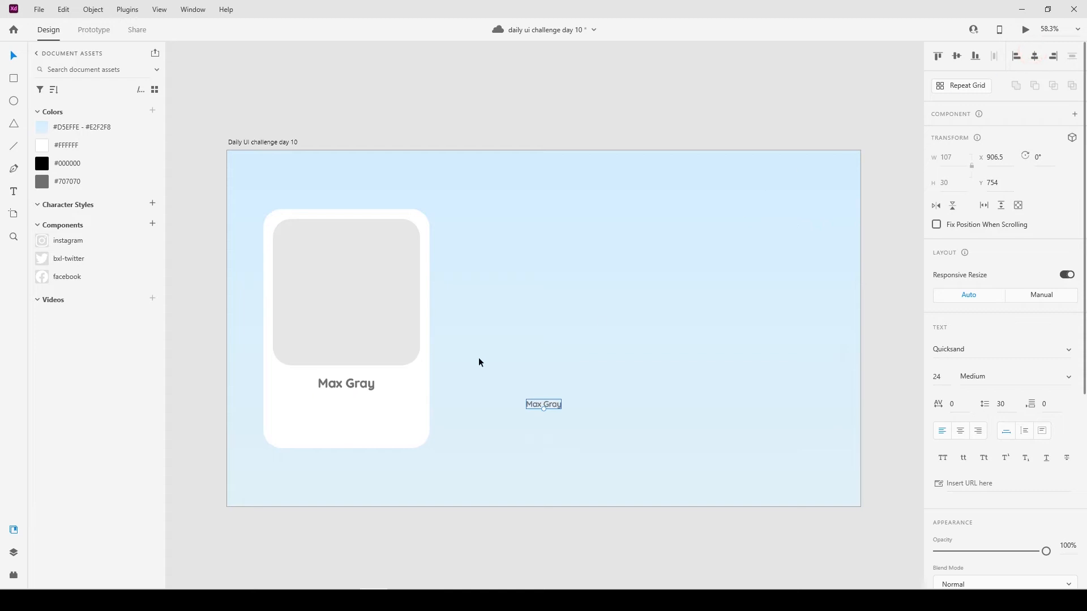
key("ctrl+z")
left_click(383, 400, "shift")
left_click(1035, 55)
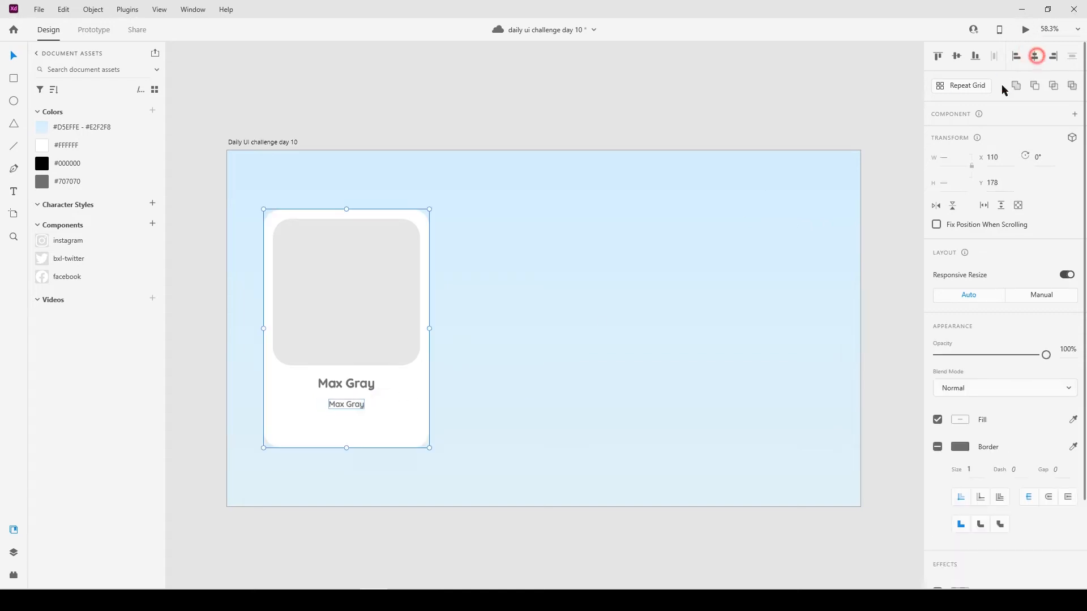
left_click(439, 538)
Replace the smaller text's content with "Support Manager".
double_click(351, 402)
key("BackSpace")
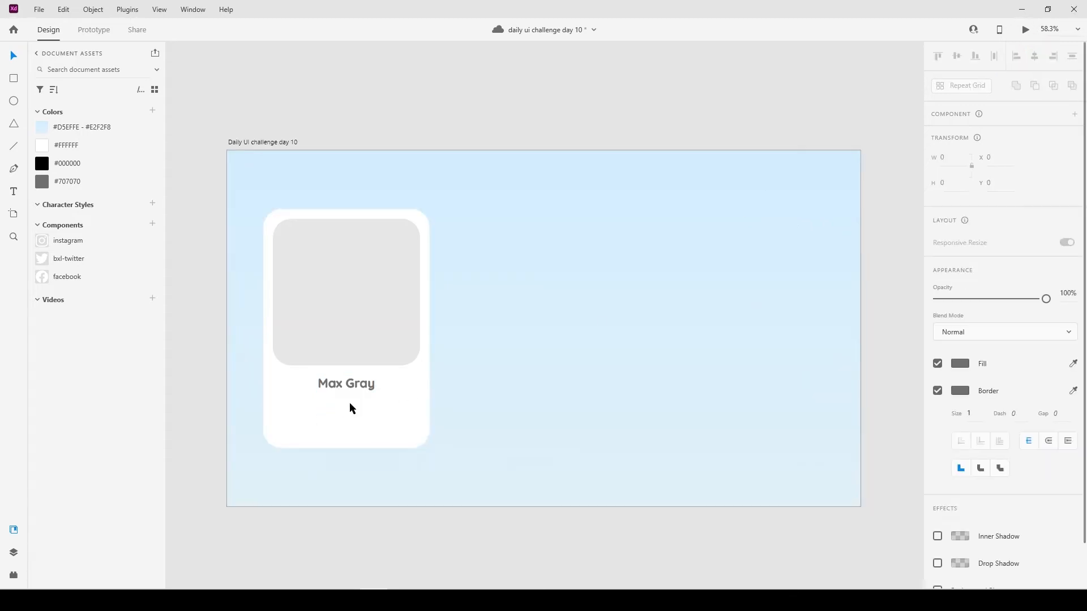
type("Support")
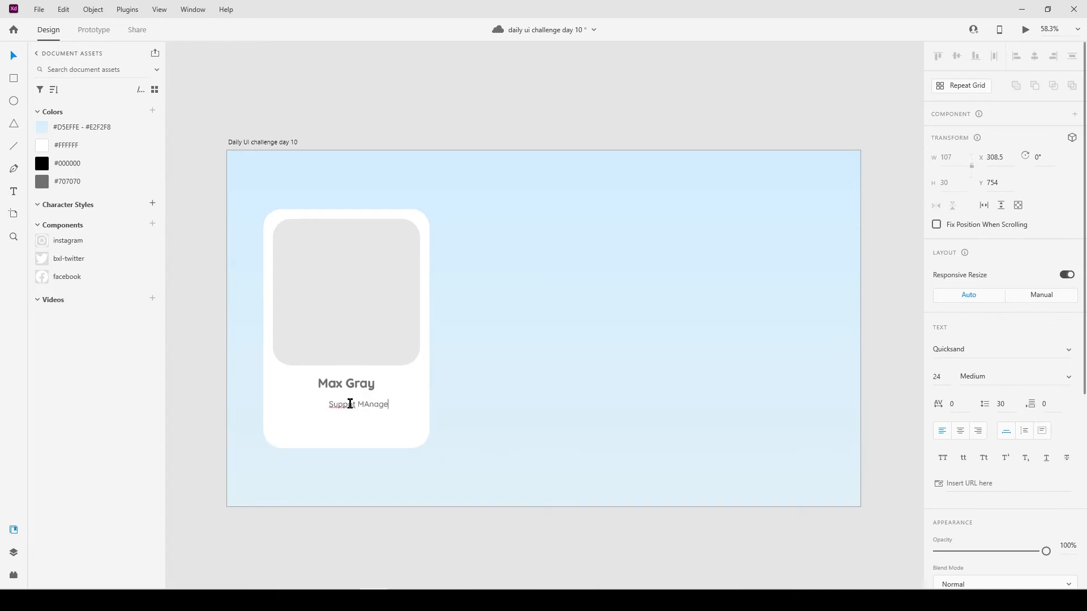
left_click(352, 404)
type("r")
left_click(367, 406)
type("A")
left_click(345, 529)
Center the "Support Manager" text horizontally on the card and nudge it slightly up toward the name.
left_click(383, 437)
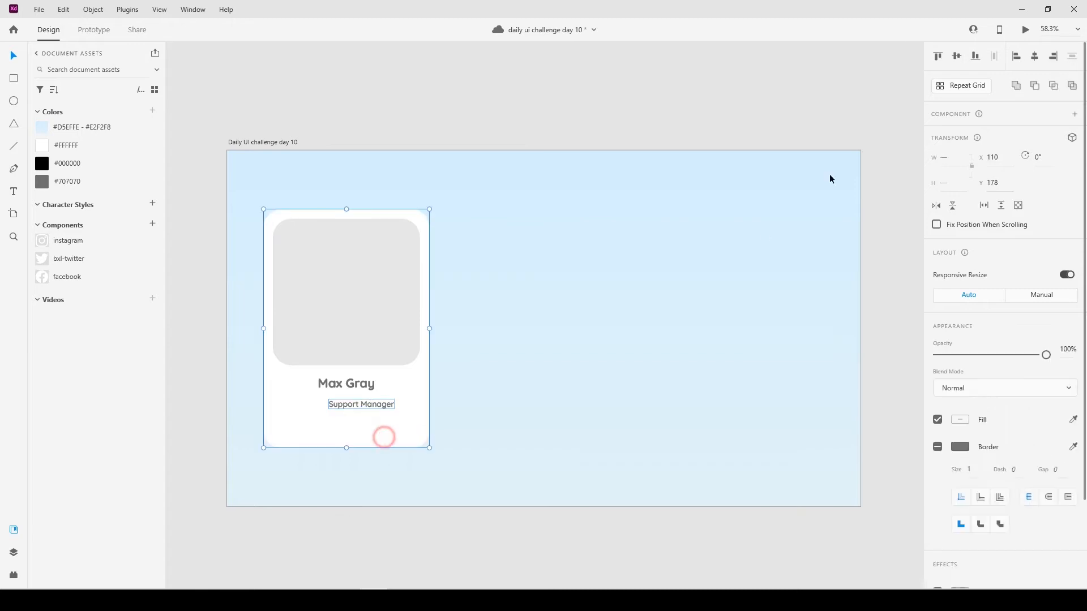
left_click(1034, 56)
left_click(486, 533)
left_click(346, 404)
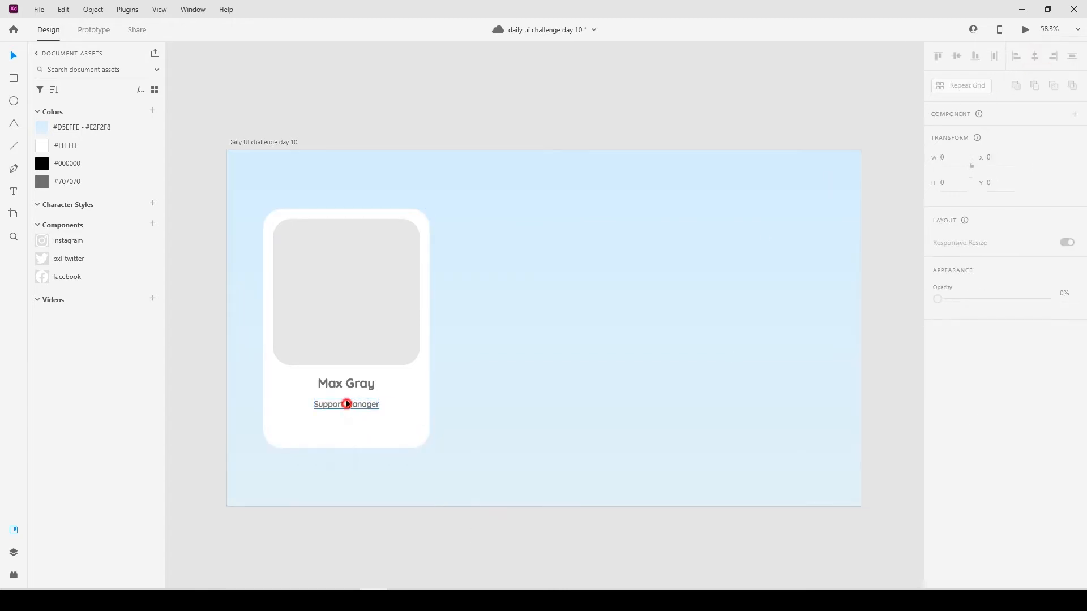
key("Up")
key("Up")
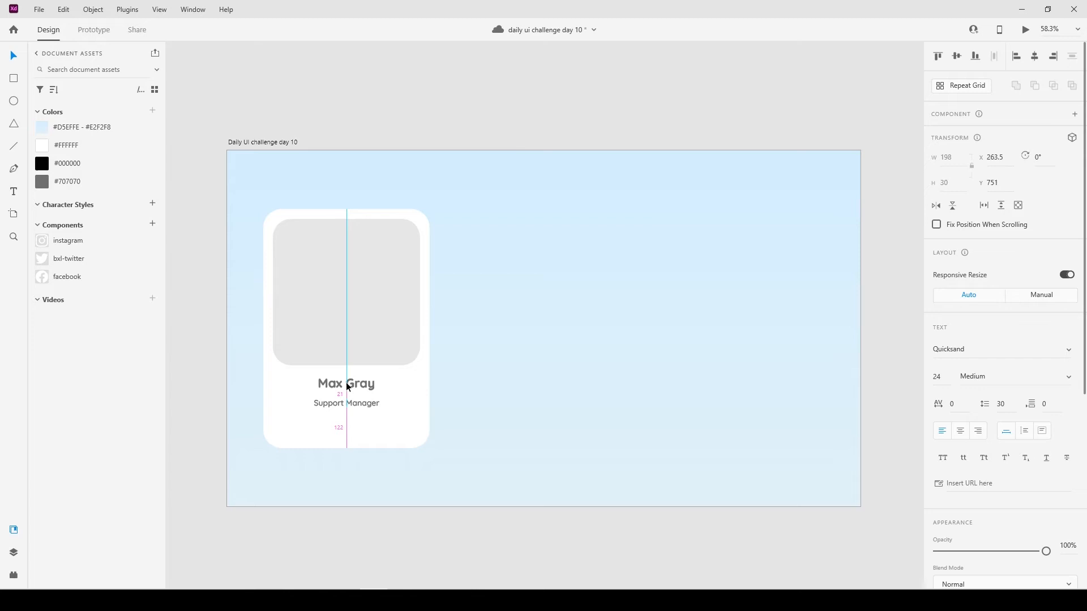
left_click(347, 544)
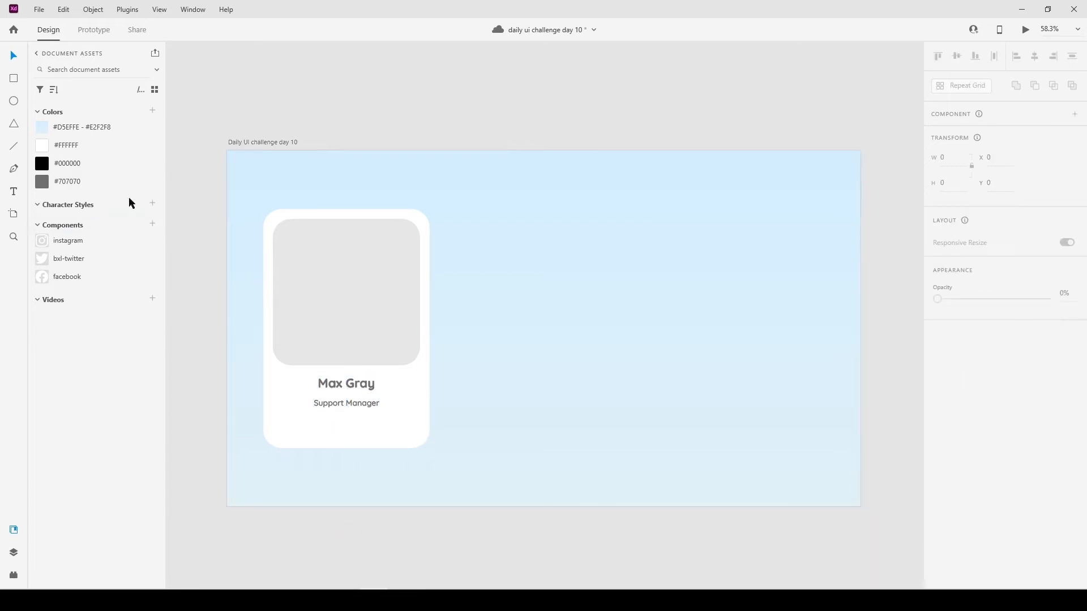
Draw a circle below the job title toward the card's left side and size it 60 by 60.
left_click(13, 100)
left_click_drag(312, 423, 318, 432)
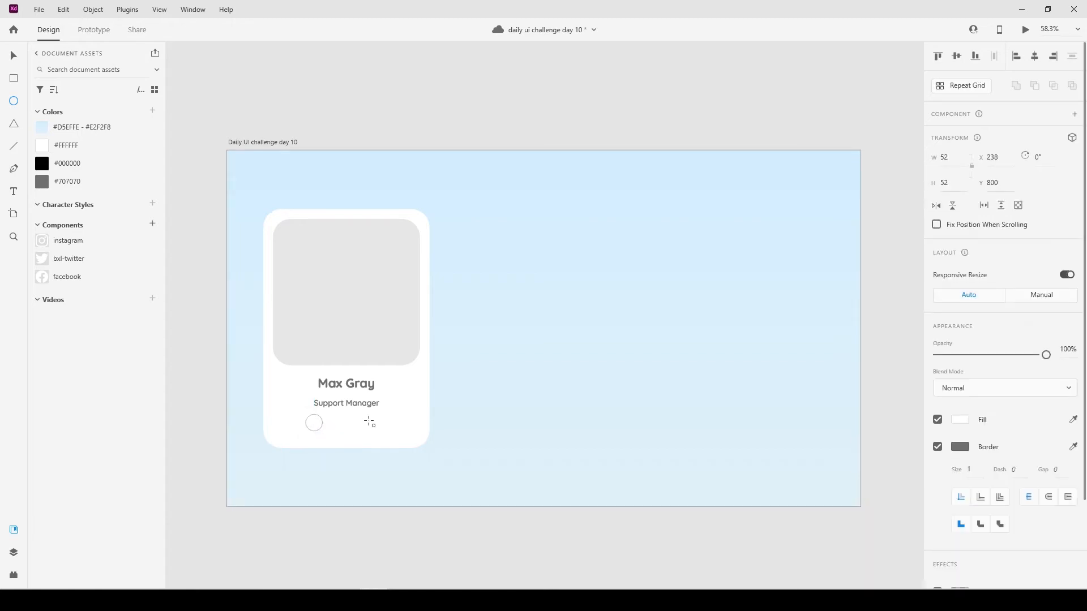
left_click(956, 155)
type("60")
key("Tab")
type("60")
key("Return")
Fill the circle with black #000000 and remove its border.
left_click(85, 162)
left_click(13, 55)
left_click(937, 446)
left_click(469, 563)
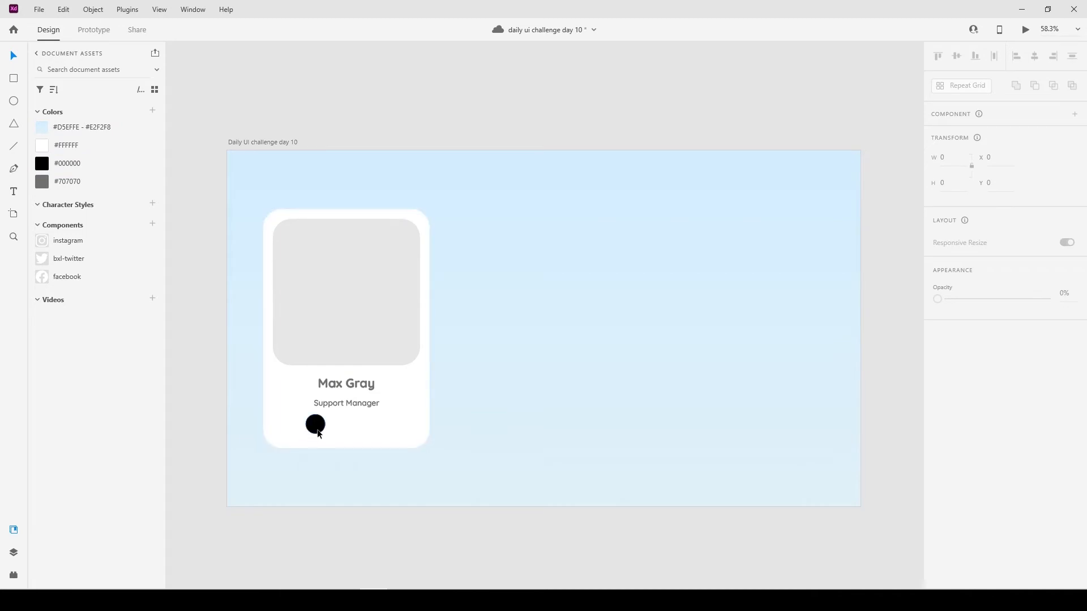
Copy the black circle twice to form an evenly spaced horizontal row and nudge all three circles down to Y 813.
left_click_drag(327, 433, 377, 430)
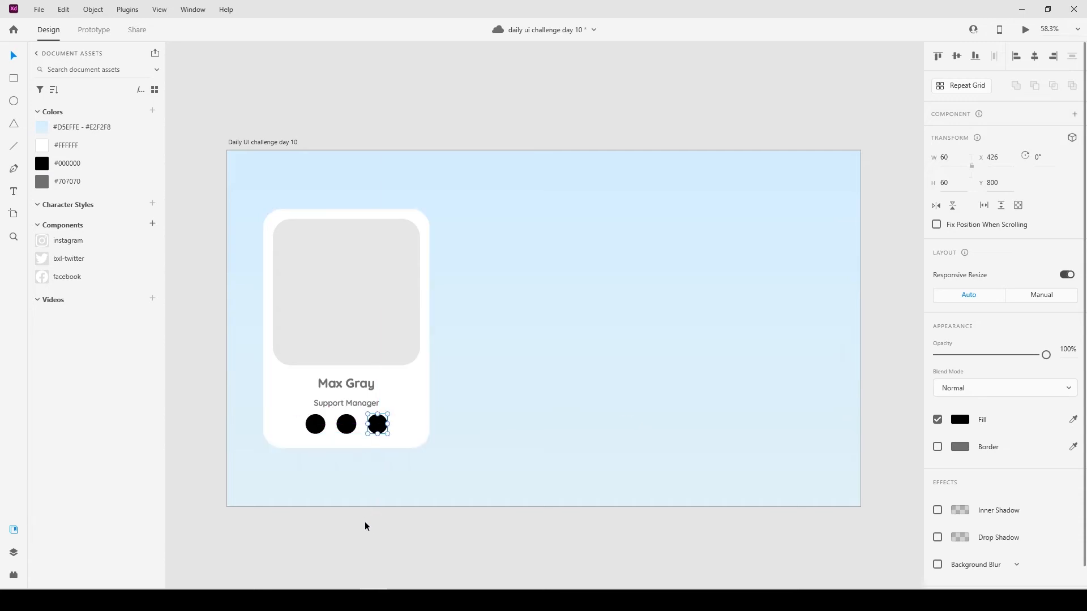
left_click(346, 428, "shift")
left_click(315, 425, "shift")
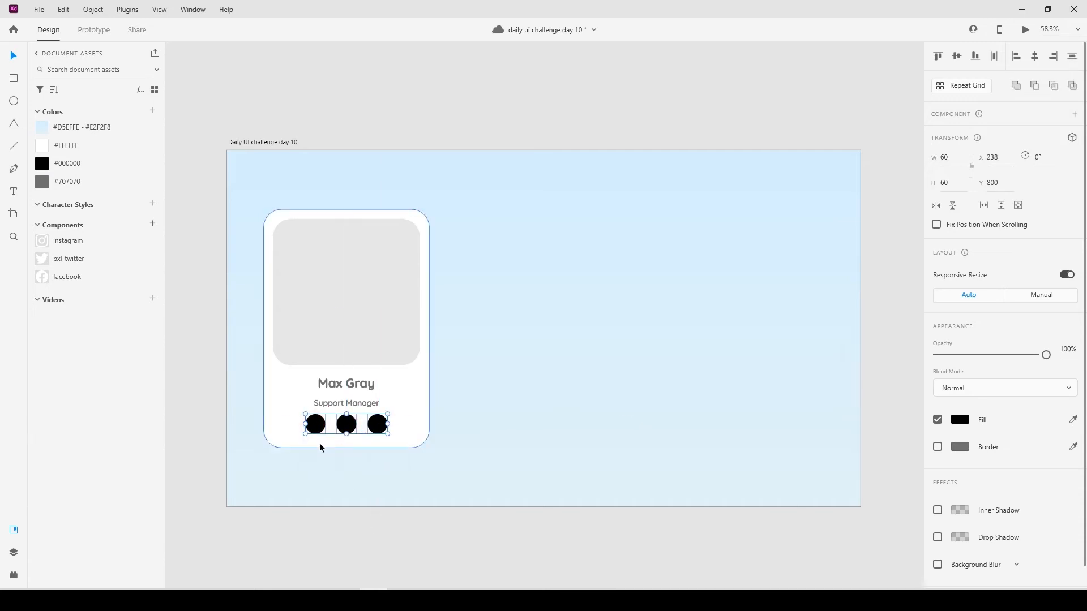
key("Down")
key("Down")
key("Down")
key("Down")
key("Down")
key("Down")
key("Down")
key("Down")
key("Down")
key("Down")
key("Down")
key("Down")
key("Down")
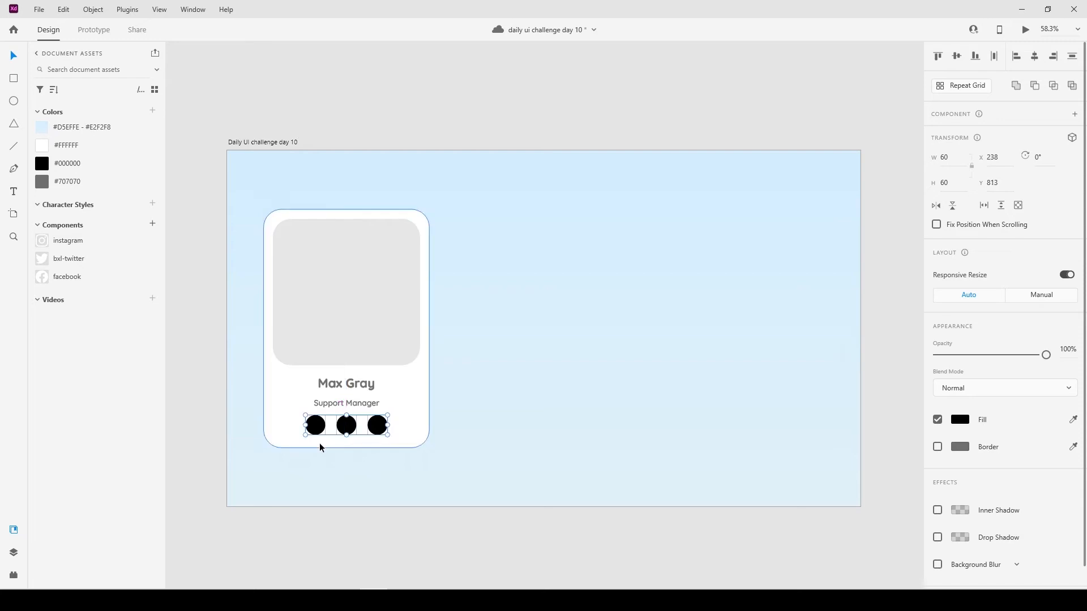
left_click(398, 534)
scroll(386, 544, "down", 1)
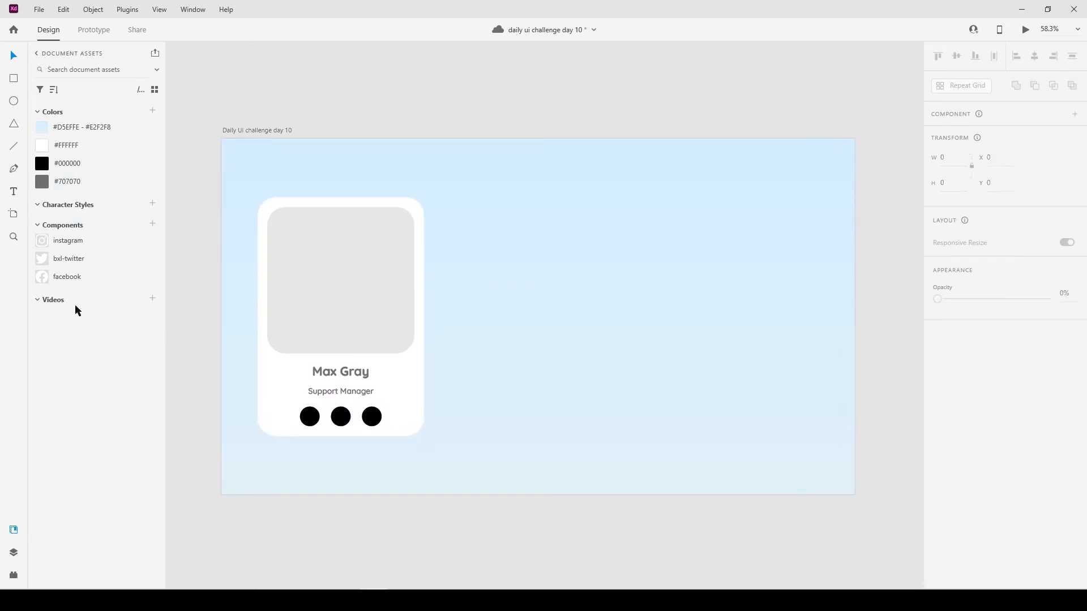
Place the facebook, bxl-twitter and instagram components on the three black circles, in that order from left to right.
left_click_drag(67, 277, 303, 515)
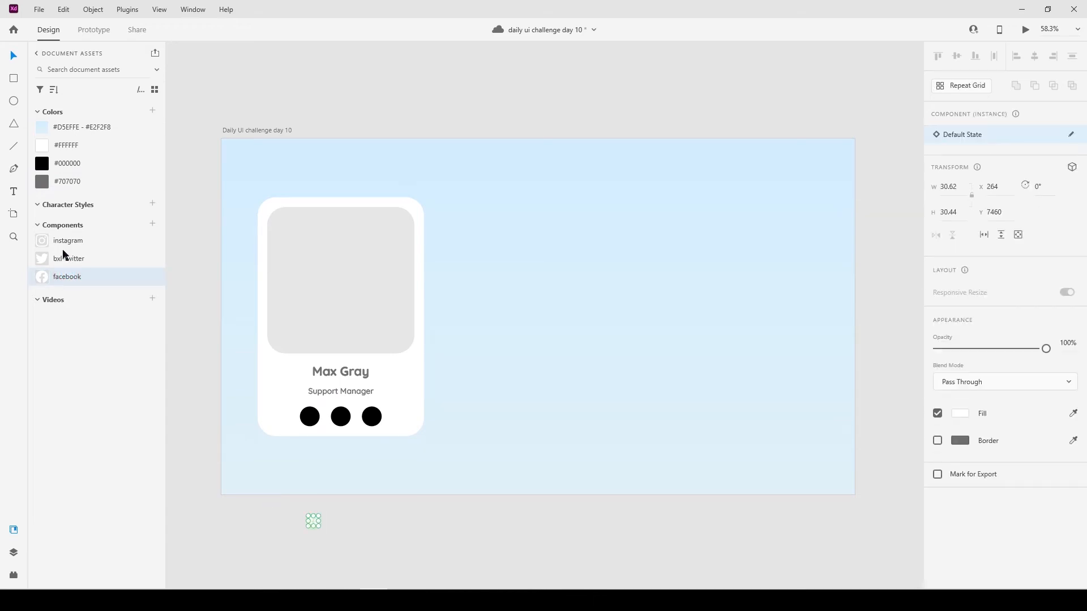
left_click_drag(66, 258, 394, 522)
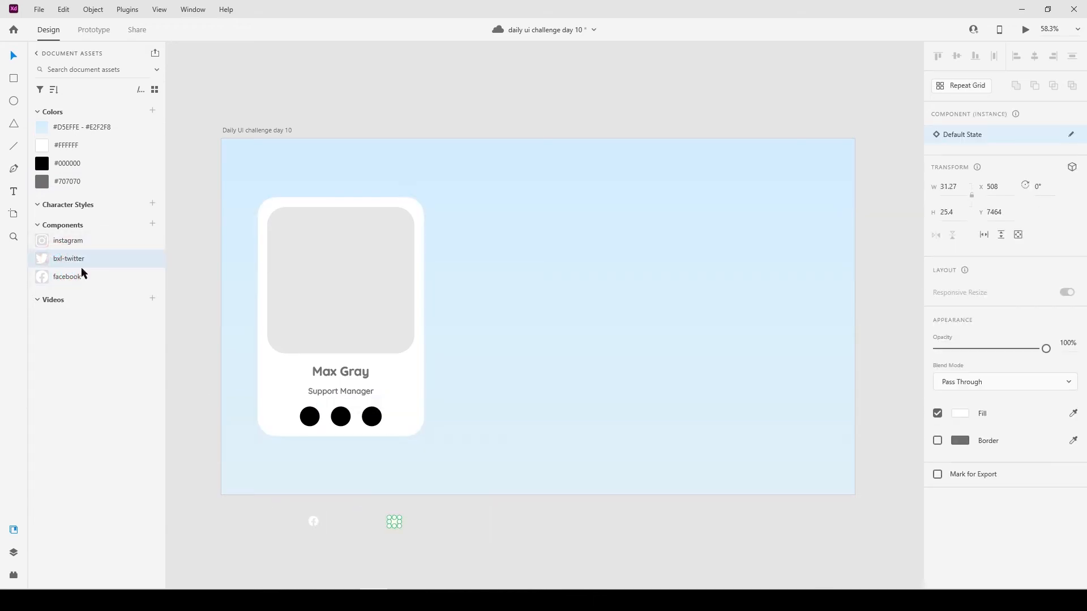
left_click_drag(71, 239, 458, 536)
left_click_drag(314, 520, 315, 423)
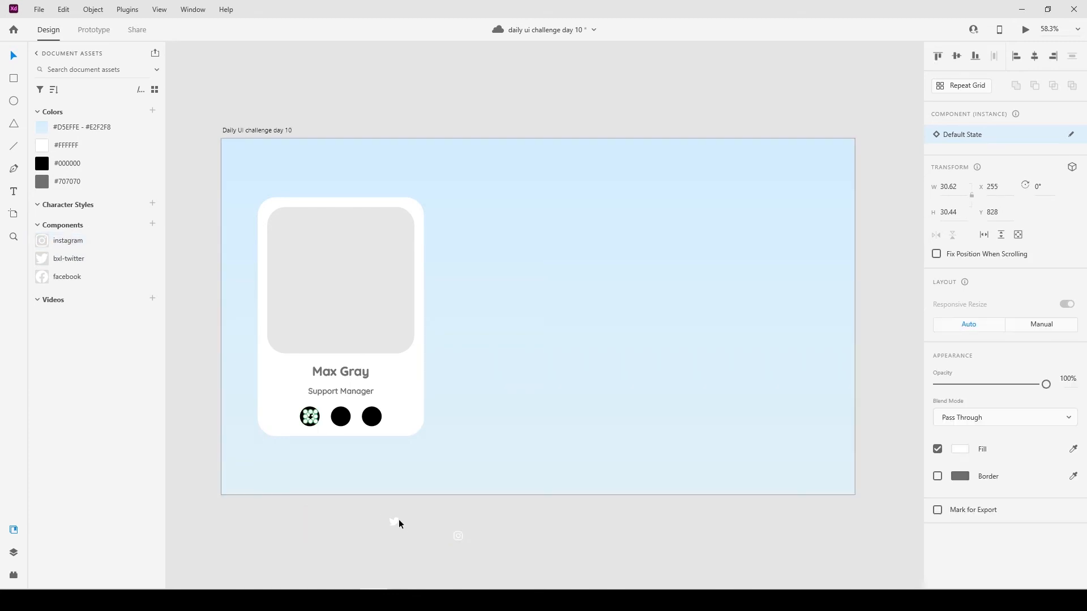
left_click_drag(396, 519, 343, 419)
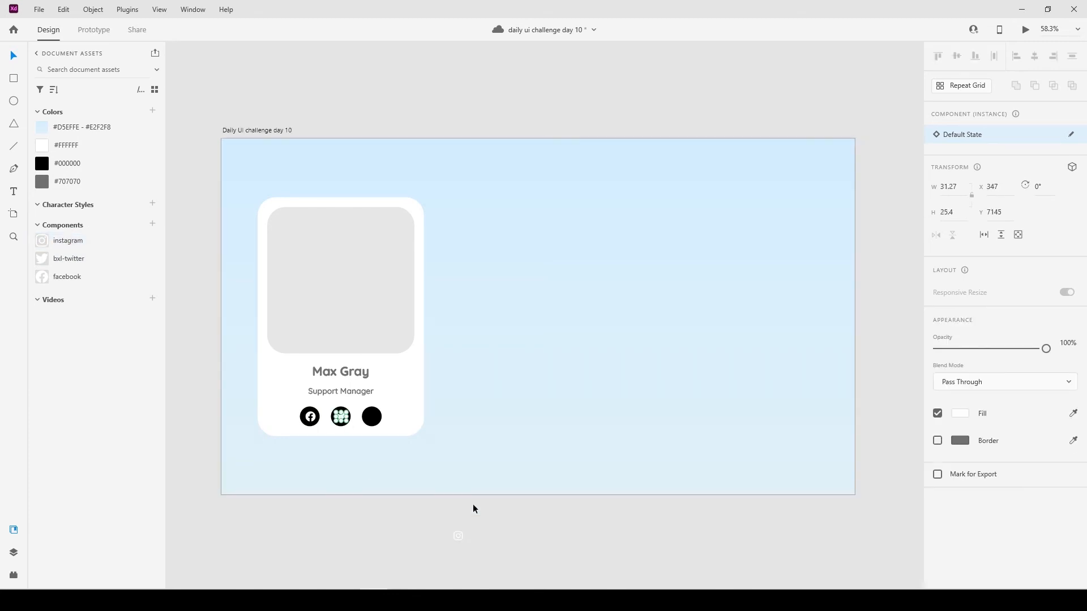
left_click_drag(458, 536, 377, 420)
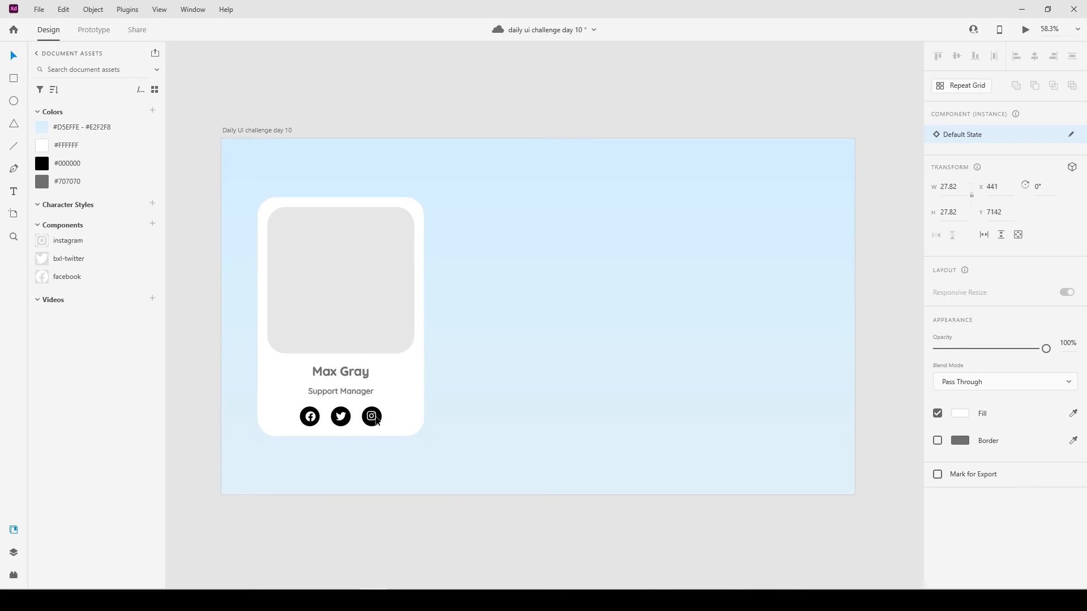
Center the Facebook icon horizontally and vertically within its black circle.
scroll(321, 415, "up", 5)
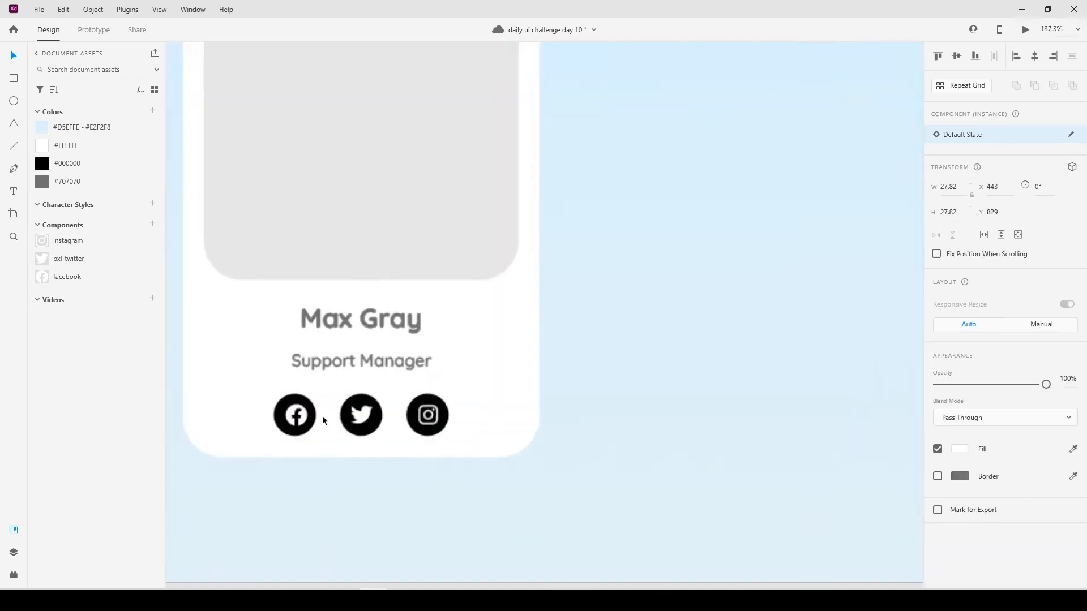
left_click(310, 421)
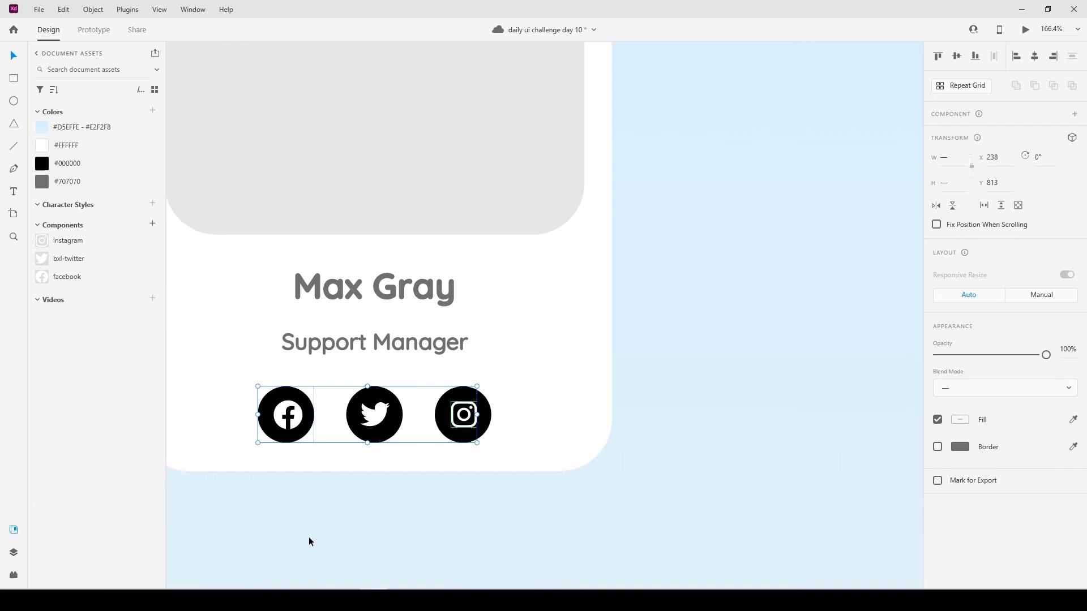
left_click(308, 536)
double_click(288, 416)
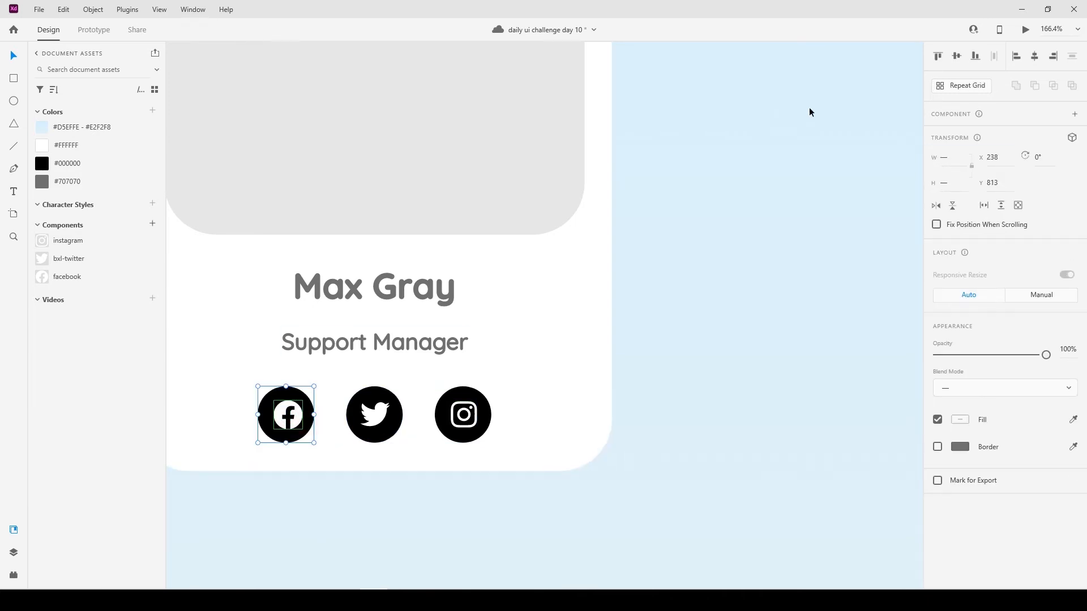
left_click(1036, 56)
left_click(957, 56)
Center the Twitter and Instagram icons horizontally and vertically within their black circles.
double_click(370, 414)
left_click(1035, 56)
left_click(957, 56)
left_click(479, 416)
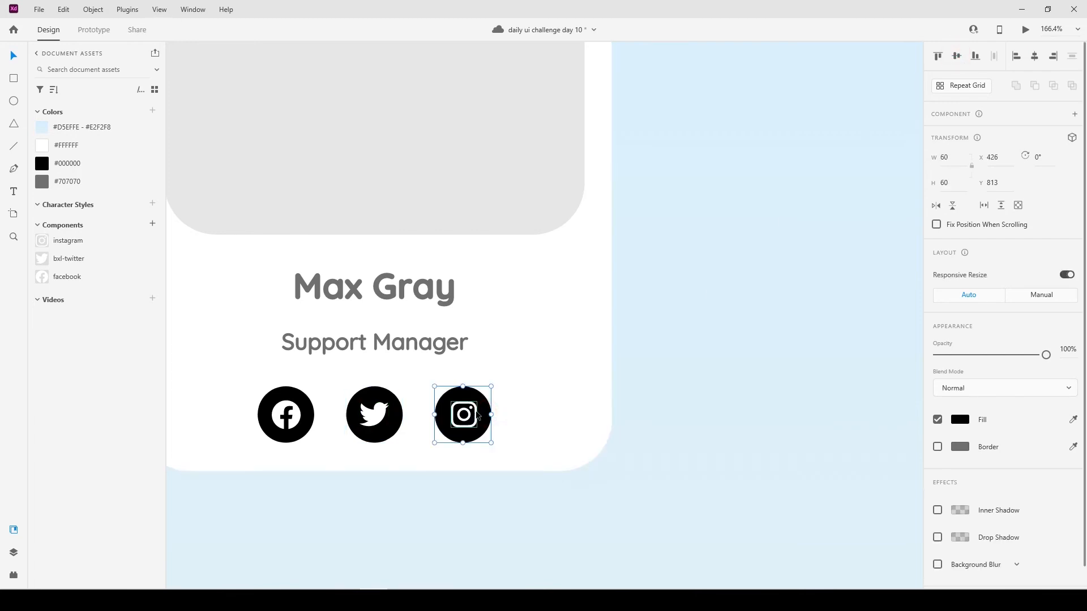
left_click(478, 416)
left_click(1035, 56)
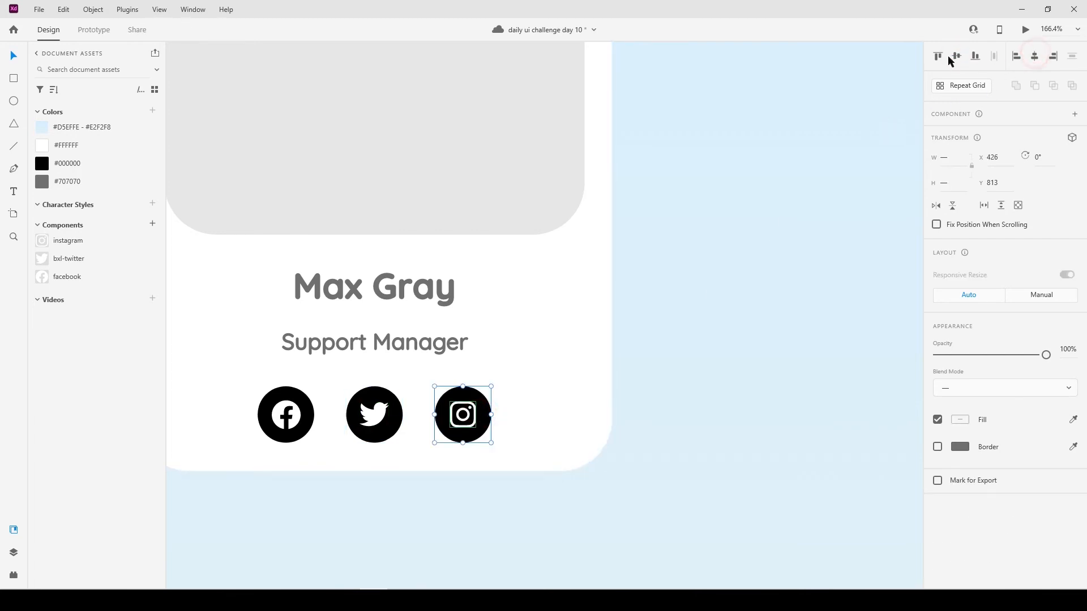
left_click(956, 56)
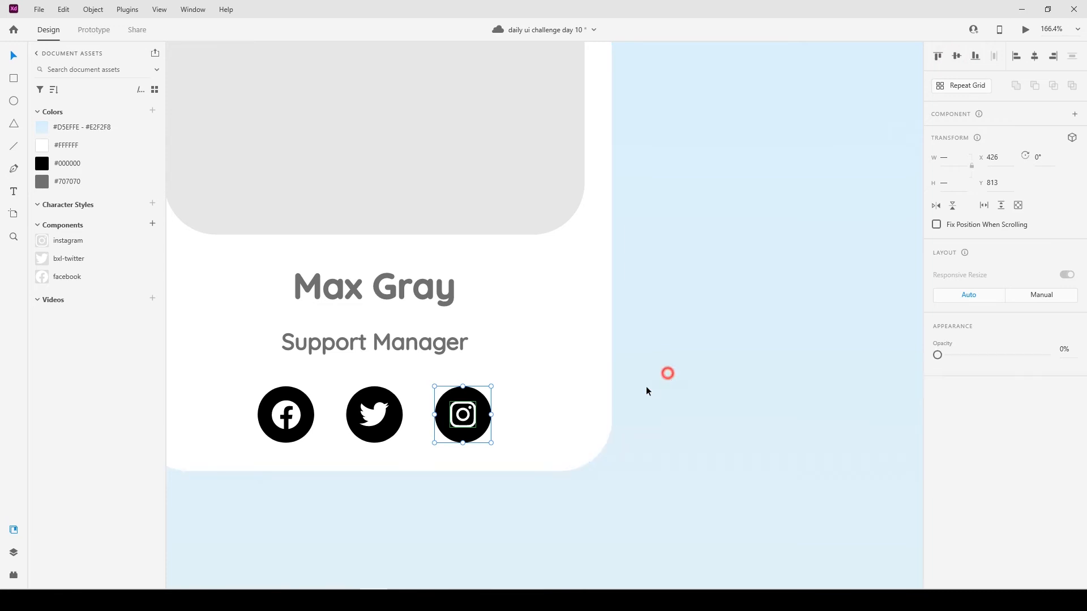
left_click(569, 396)
Duplicate the complete profile card twice to the right, forming a row of three evenly spaced cards.
scroll(569, 396, "down", 5)
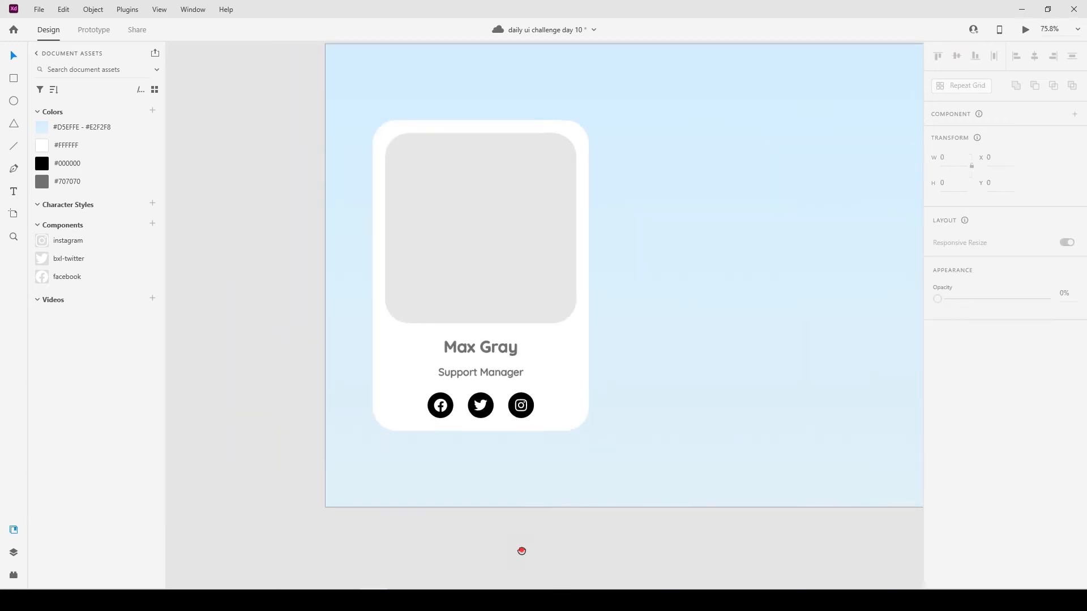
scroll(510, 552, "down", 3)
scroll(432, 546, "down", 2)
left_click_drag(378, 560, 658, 421)
key("ctrl+r")
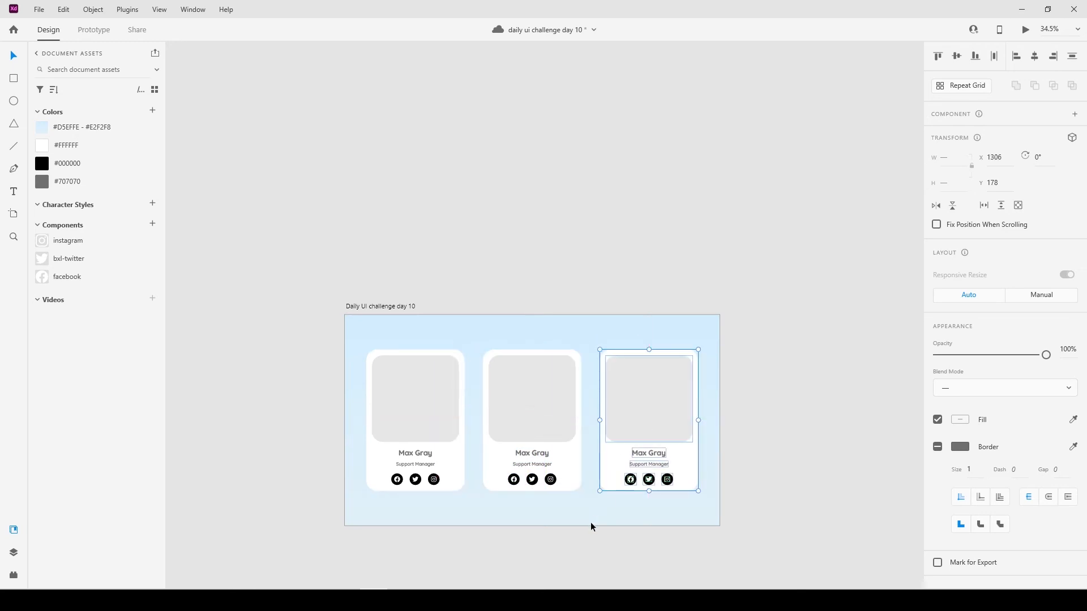
left_click(590, 522)
Select the three cards' image placeholders and open the UI Faces photo selection with Unsplash.com as the source.
double_click(652, 395)
left_click(415, 402)
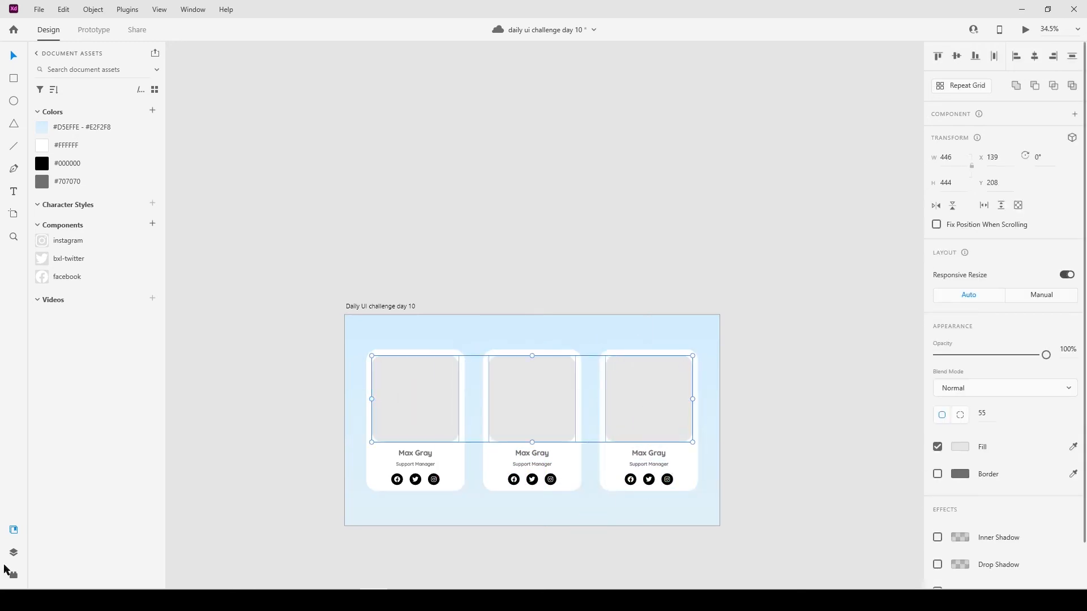
left_click(14, 575)
left_click(52, 358)
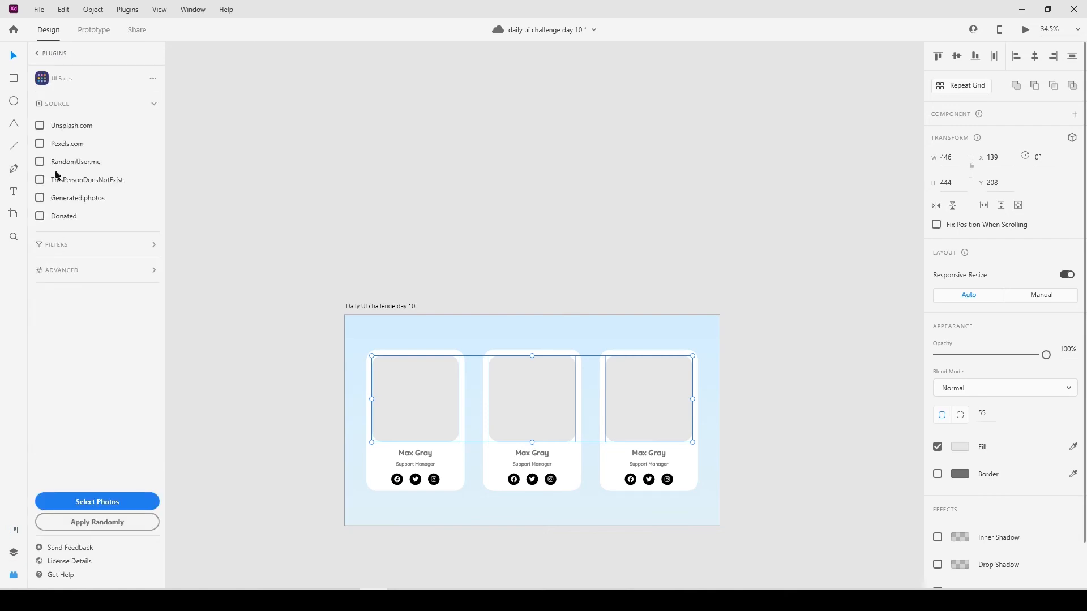
left_click(55, 126)
left_click(84, 502)
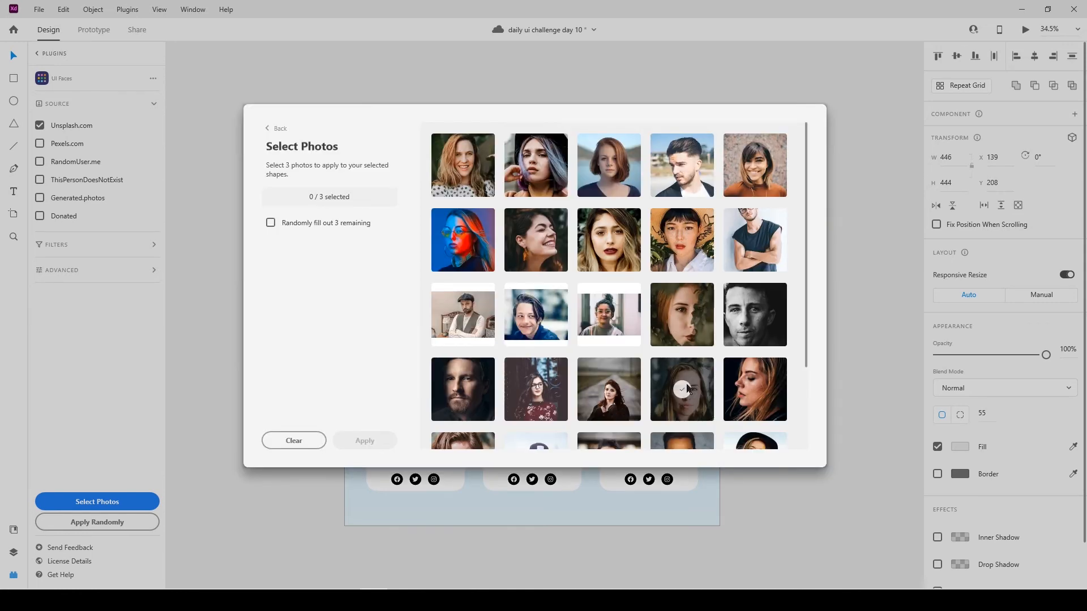
Choose the photos of the woman in red, the man in a cap and the smiling man in blue, and apply them to the placeholders.
scroll(585, 386, "down", 3)
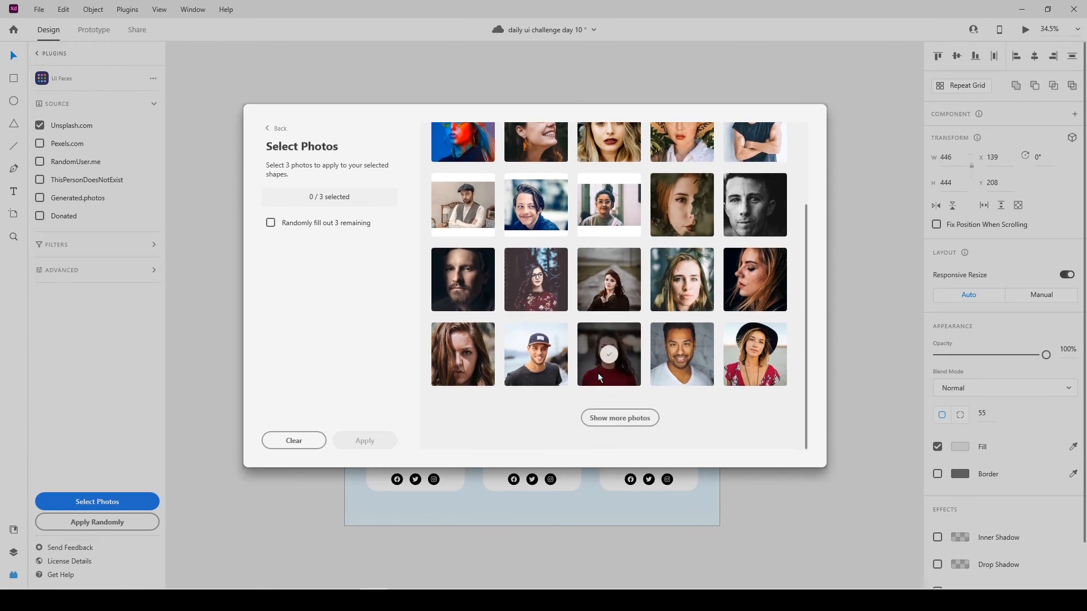
left_click(609, 354)
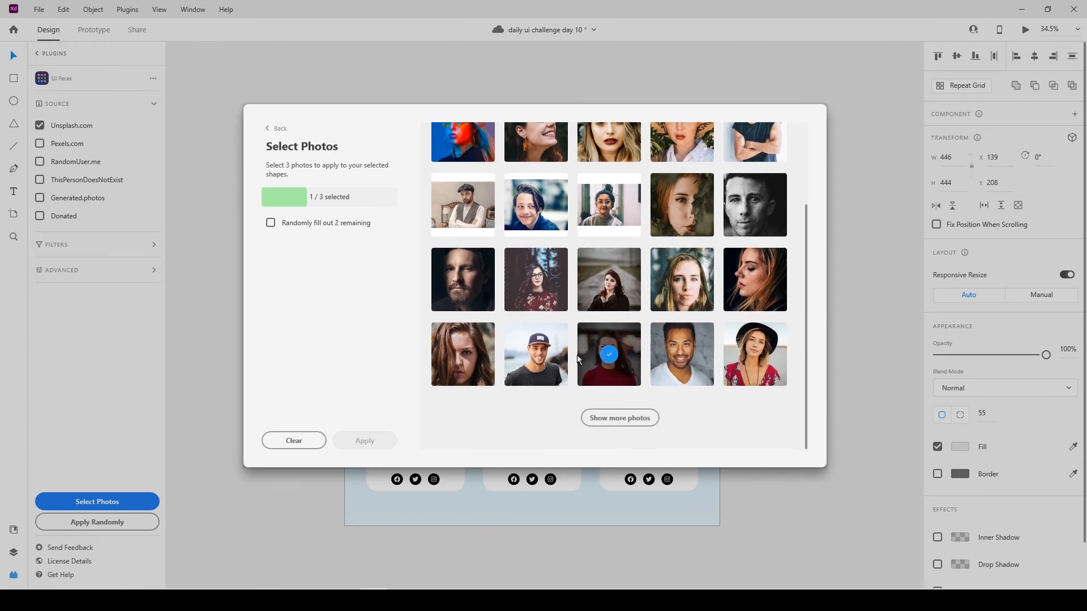
left_click(528, 360)
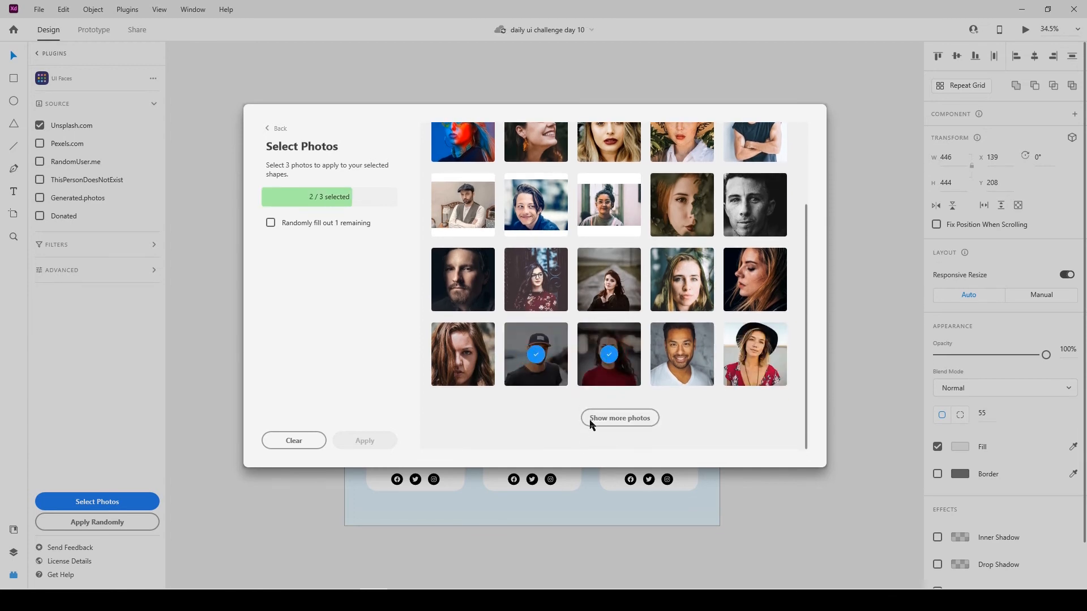
left_click(591, 423)
left_click(535, 206)
left_click(369, 447)
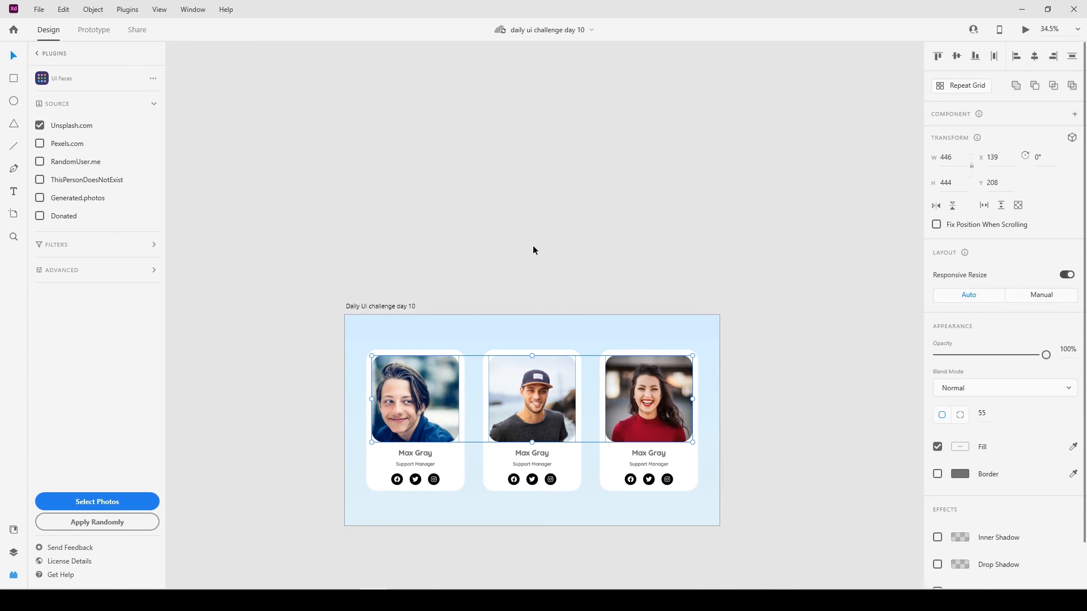
left_click(532, 246)
Replace the middle card's name with a different full name and change its job title to "Hosting Expert".
scroll(544, 447, "up", 3)
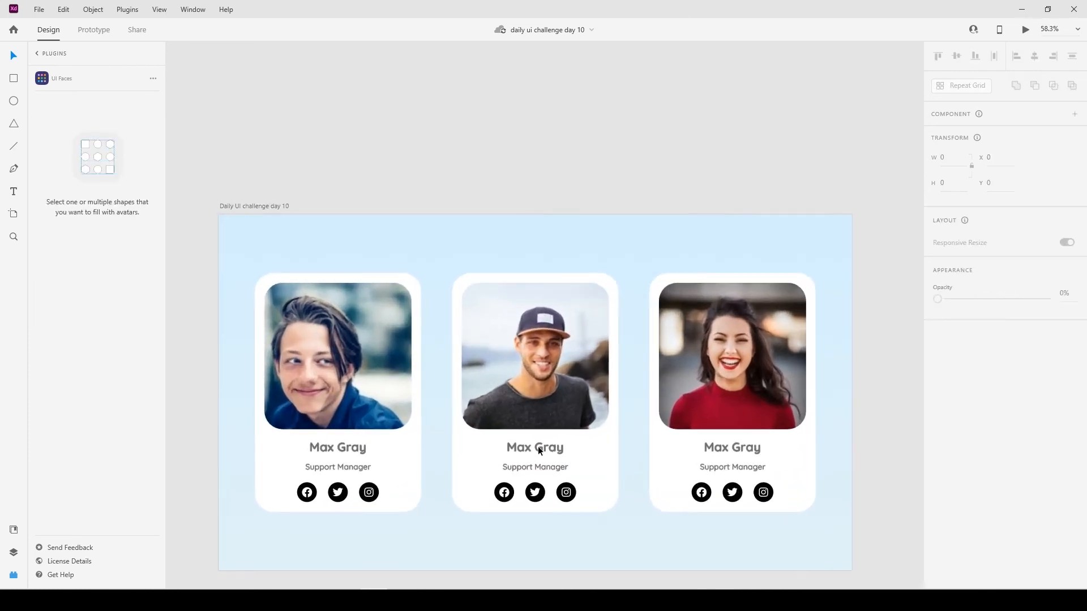
double_click(535, 448)
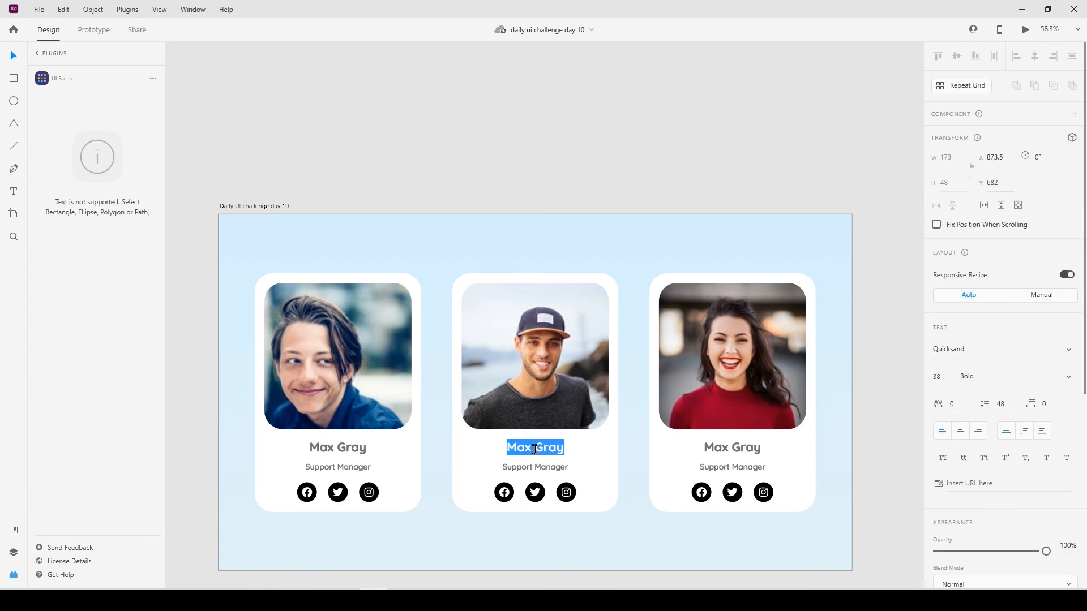
type("Jeremy Stone")
left_click(494, 455)
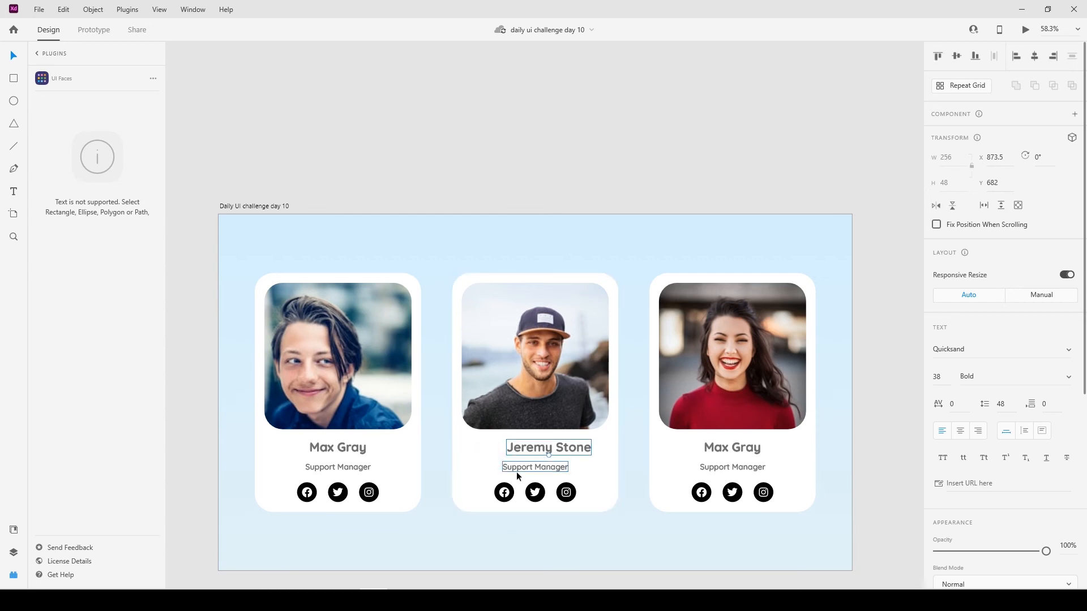
double_click(517, 469)
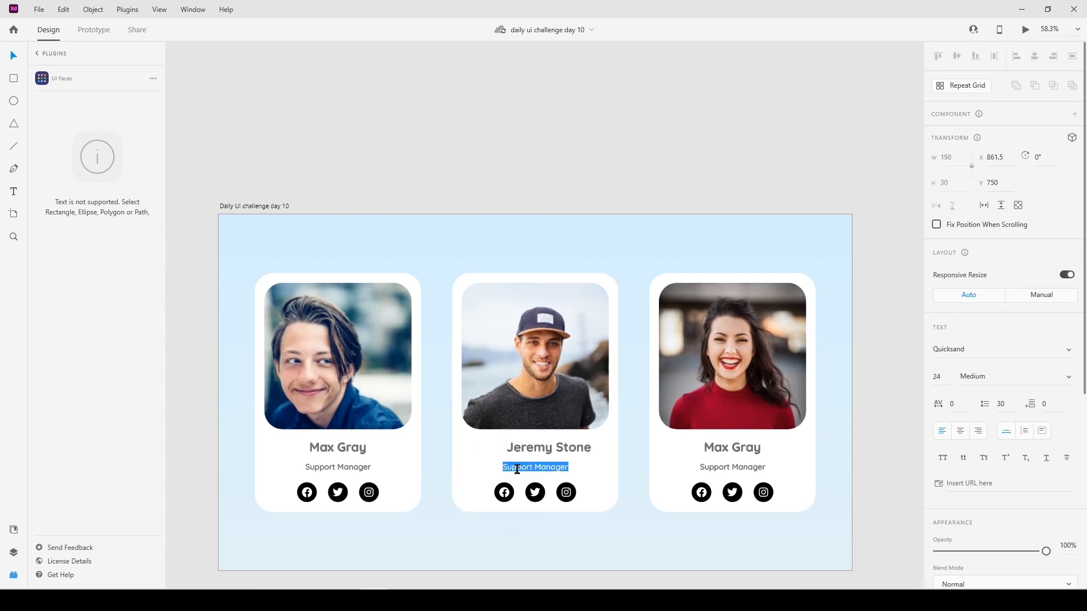
type("Hosting Expert")
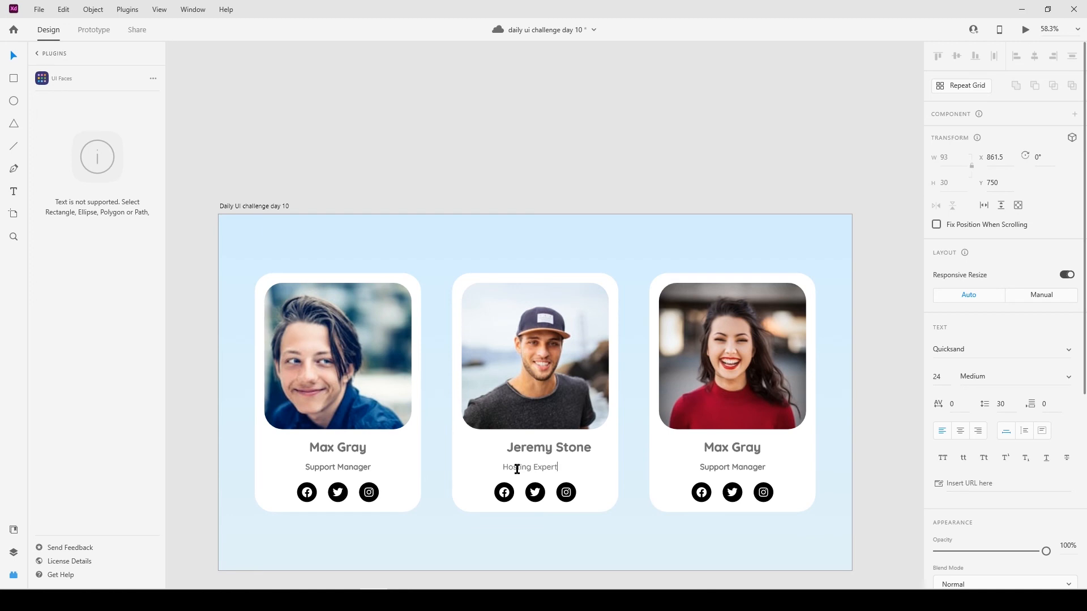
key("Escape")
Center the name and job title horizontally on the middle card.
left_click(552, 450, "shift")
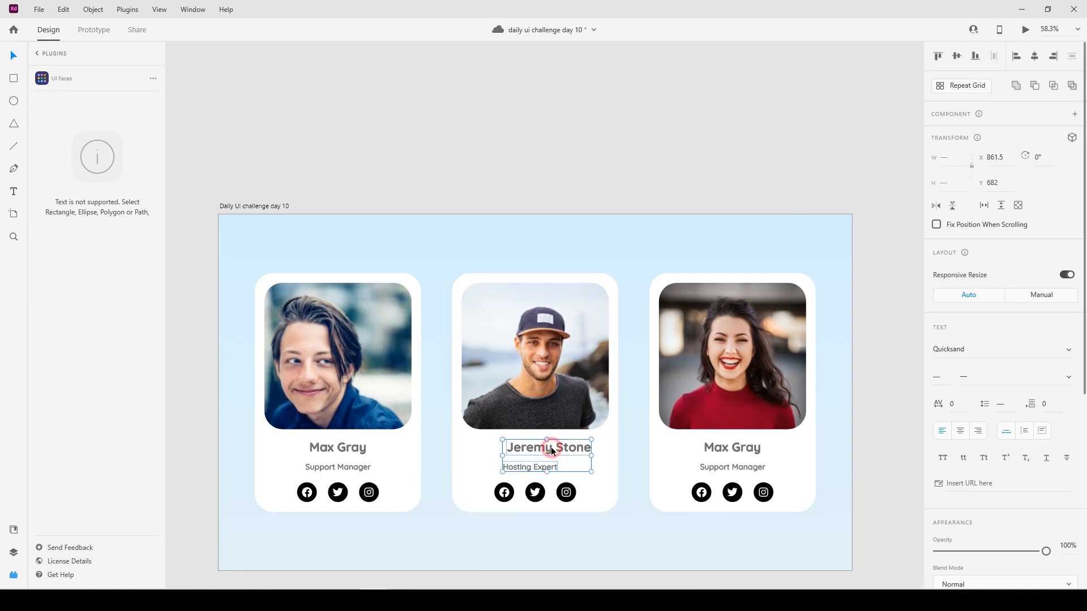
left_click(586, 479, "shift")
left_click(1035, 56)
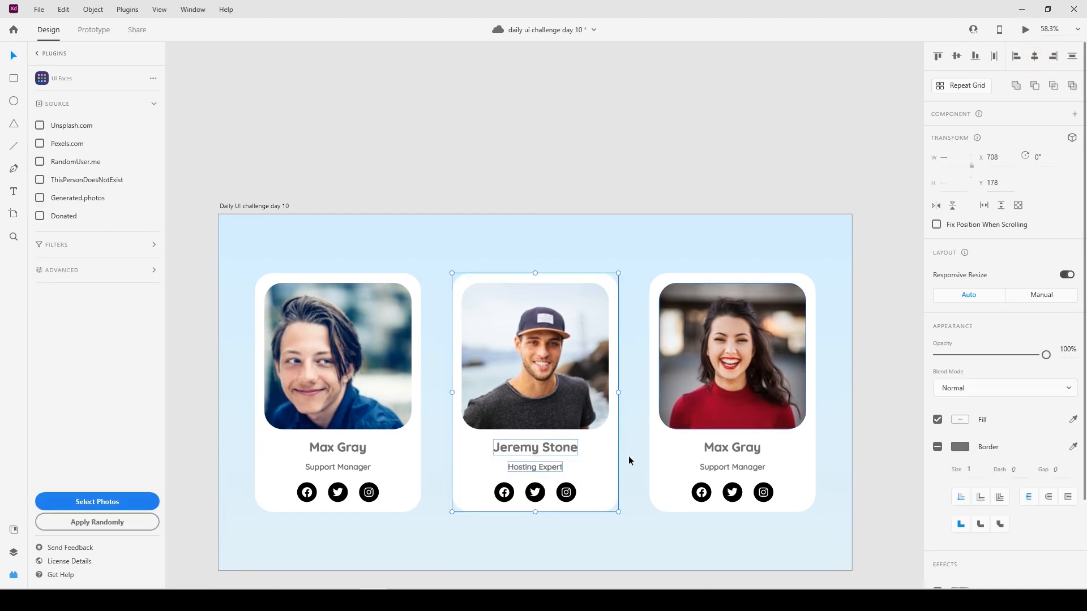
Replace the third card's name with a different full name and change its job title to "Founder and CEO".
left_click(742, 437)
double_click(742, 441)
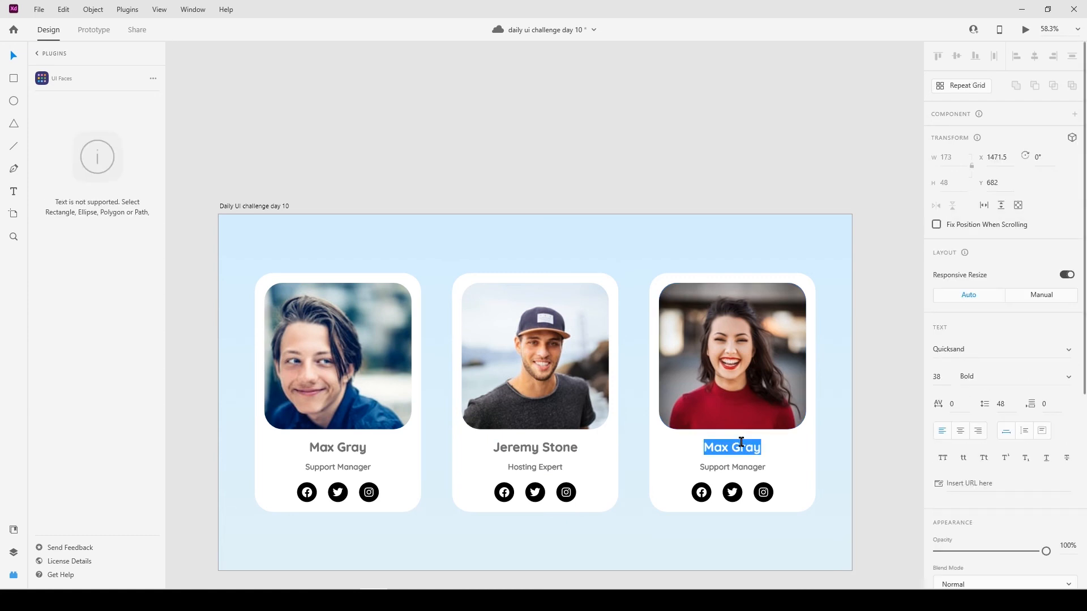
type("Jenny Cabbot")
left_click(729, 547)
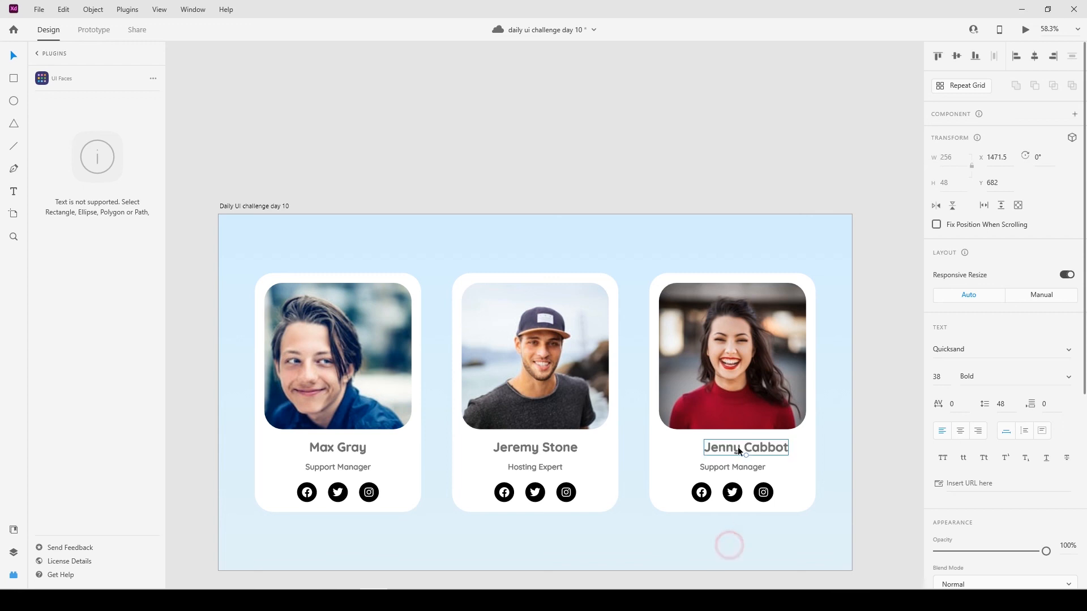
left_click(731, 466)
double_click(731, 466)
type("Founder and CE")
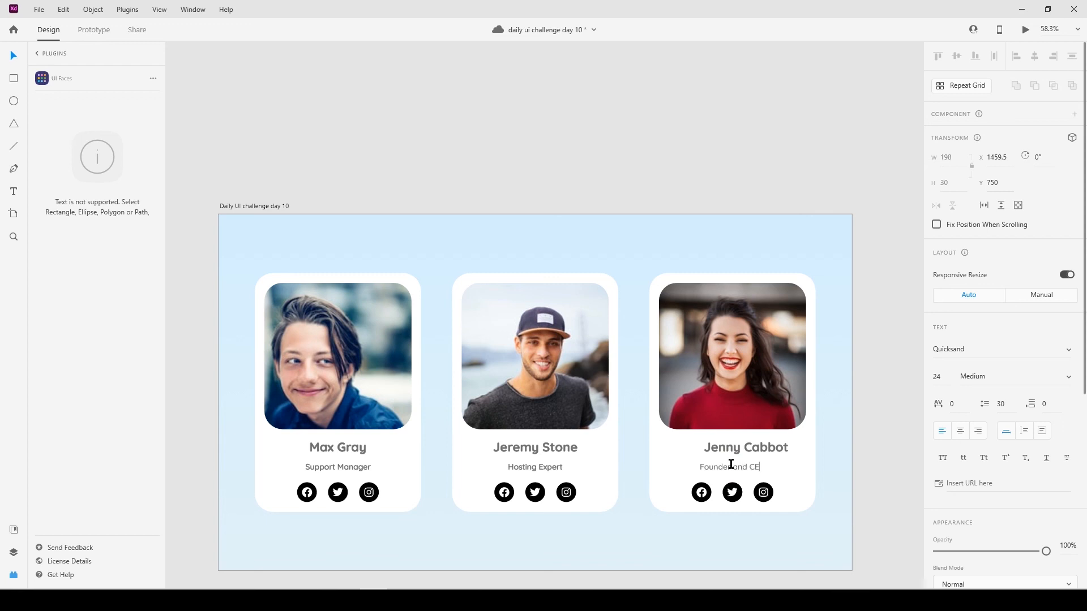
type("O")
left_click(738, 524)
Center the name and job title horizontally on the third card.
left_click(741, 448, "shift")
left_click(786, 484, "shift")
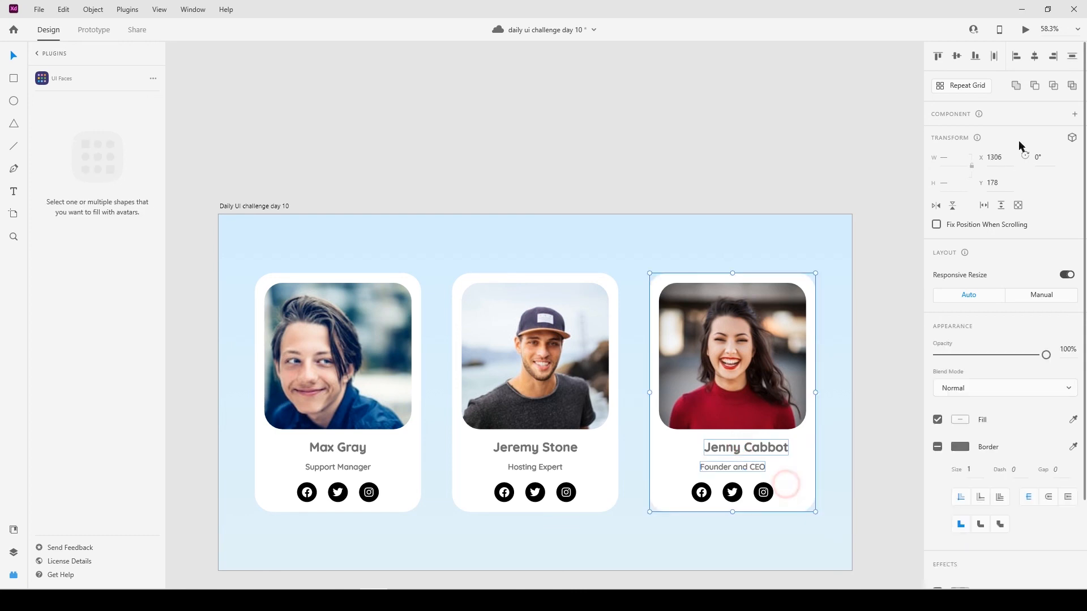
left_click(1034, 56)
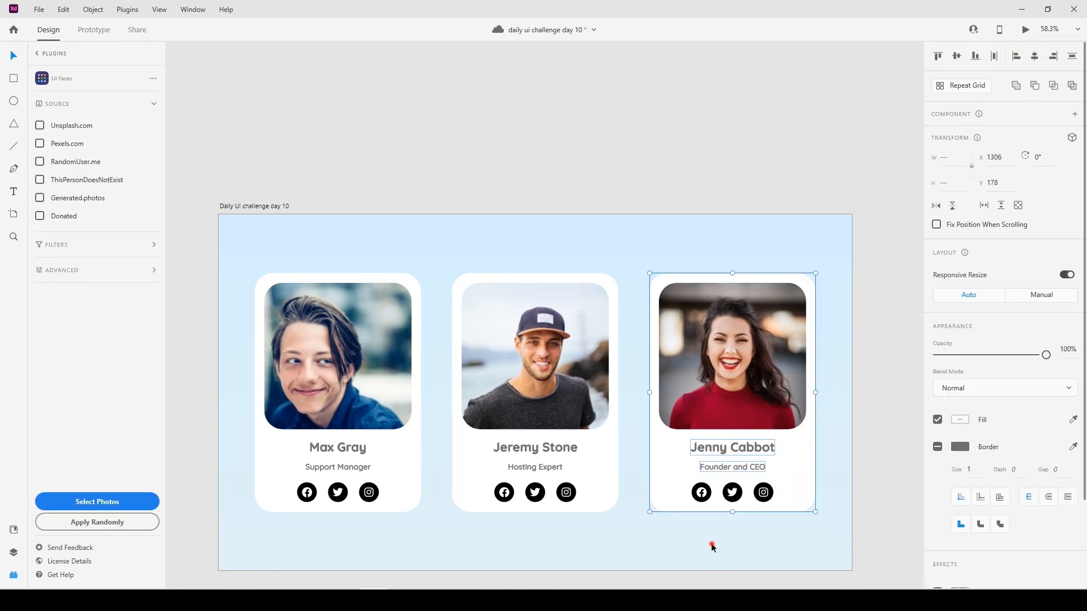
left_click(711, 545)
Preview the "Daily UI challenge day 10" artboard and maximize the preview window.
left_click(515, 173)
left_click(284, 206)
left_click(1024, 29)
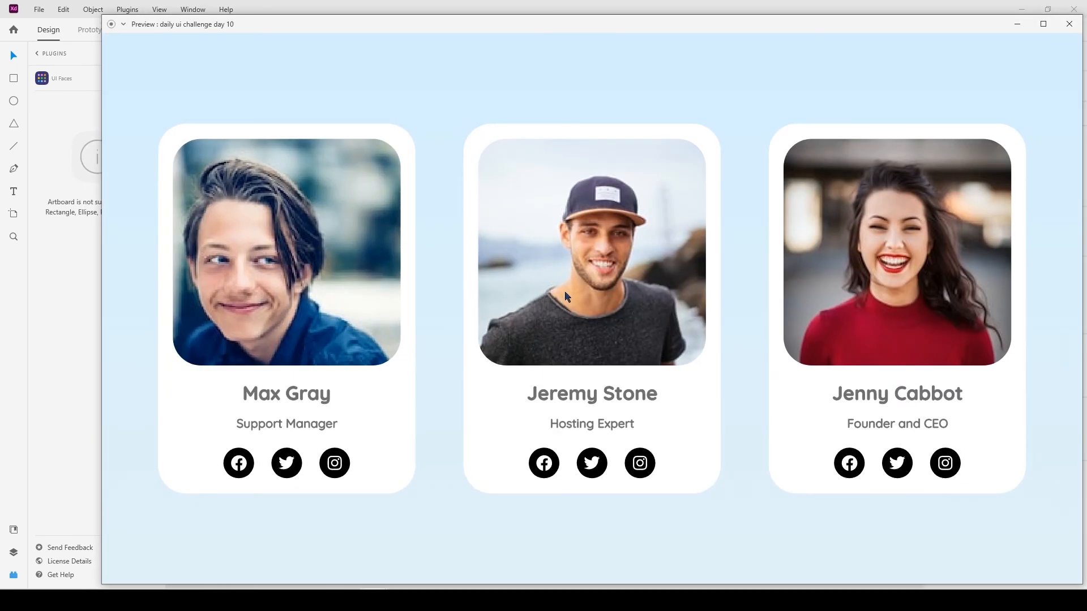
double_click(599, 23)
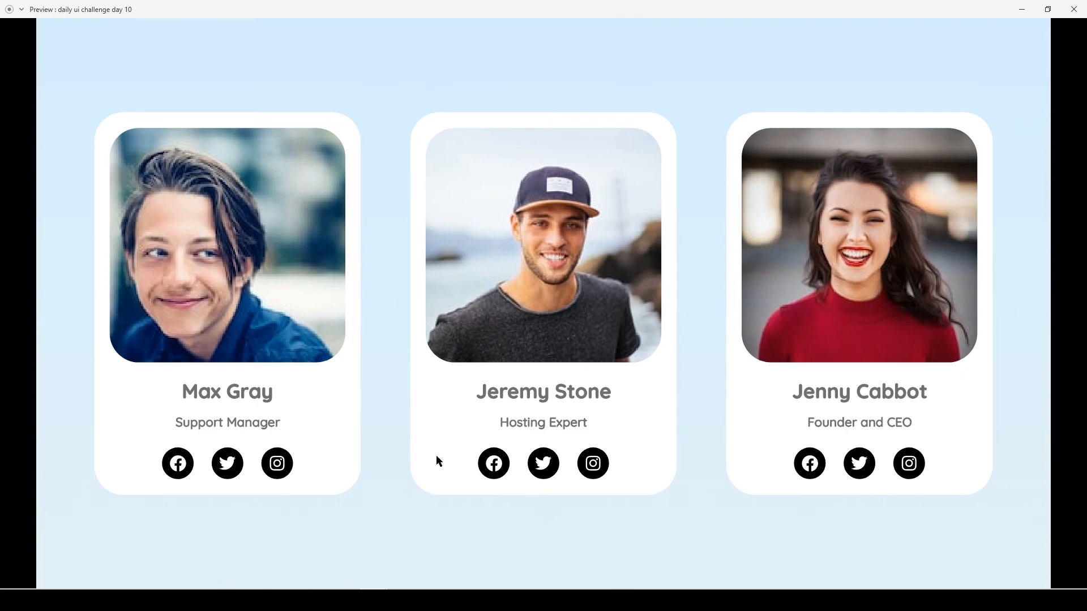